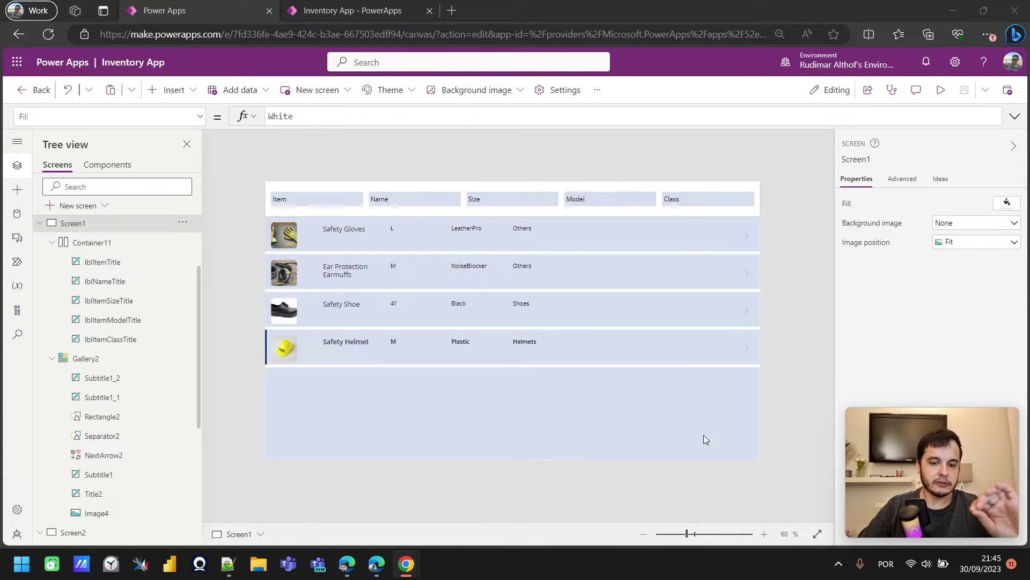
Preview the inventory app, narrowing and then maximizing the browser window to test column resizing
{"action": "left_click", "coordinate": [941, 90]}
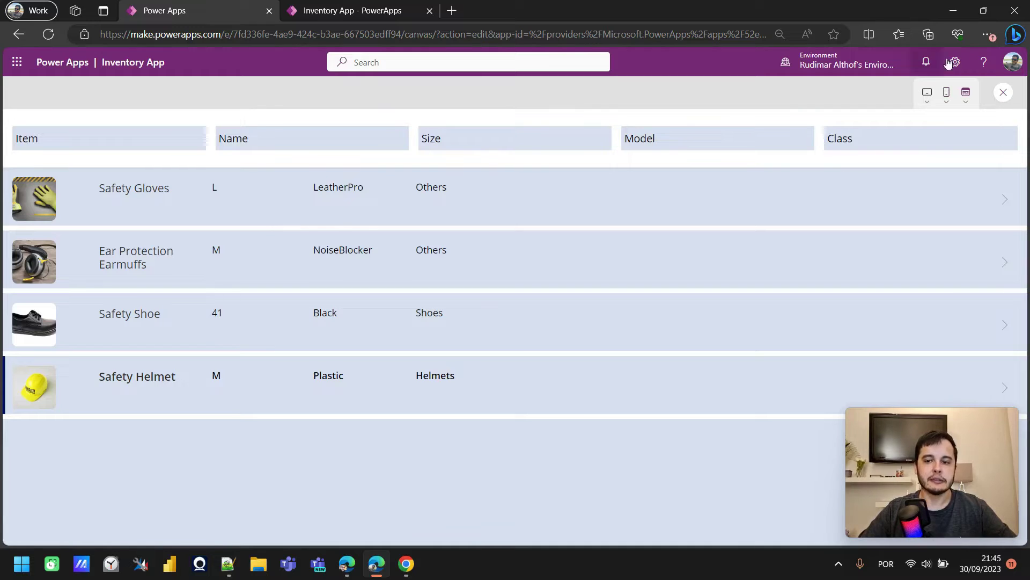
{"action": "left_click", "coordinate": [984, 10]}
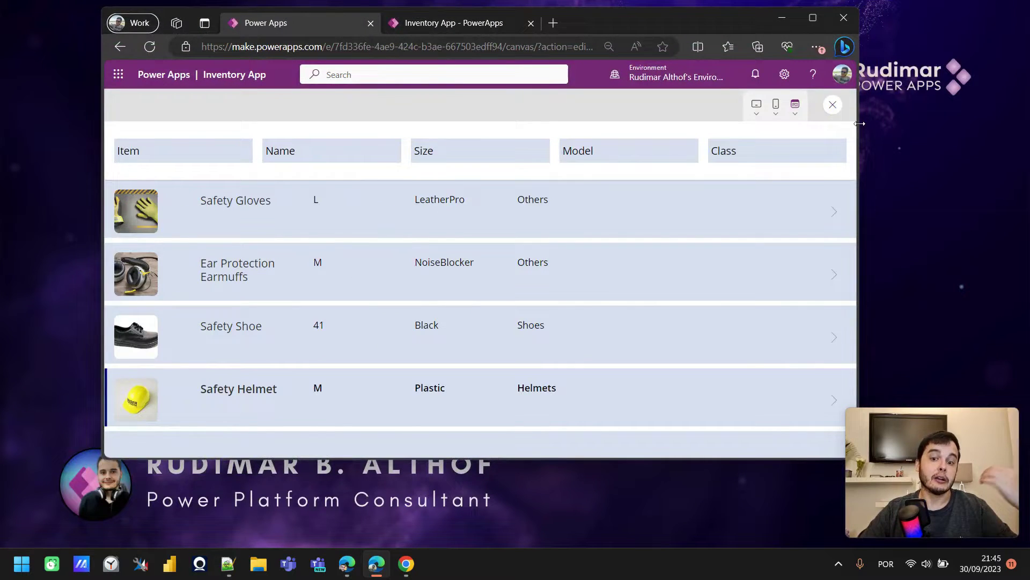
{"action": "mouse_move", "coordinate": [859, 123]}
{"action": "left_mouse_down"}
{"action": "mouse_move", "coordinate": [777, 171]}
{"action": "mouse_move", "coordinate": [868, 169]}
{"action": "left_mouse_up"}
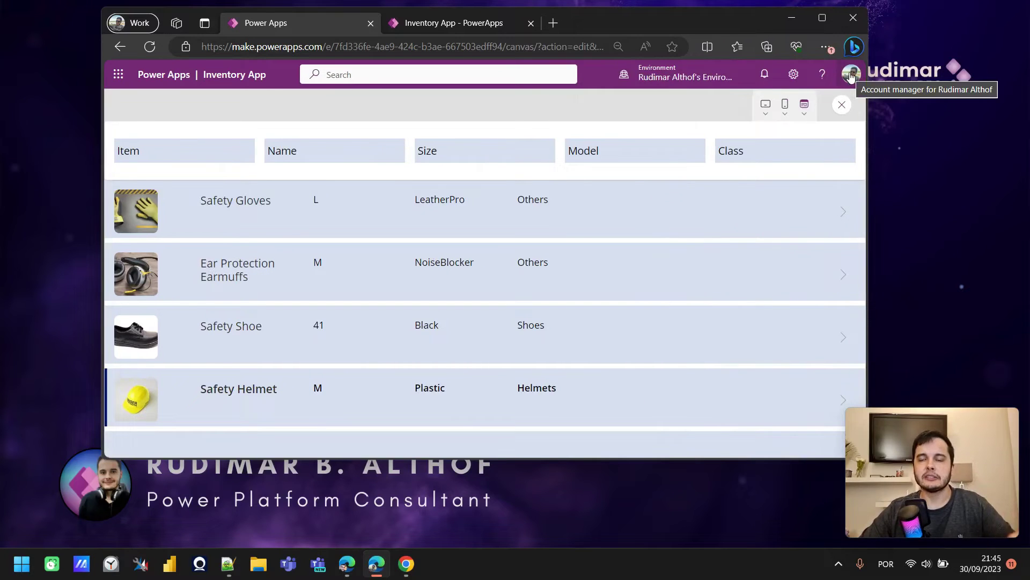
{"action": "left_click", "coordinate": [822, 18]}
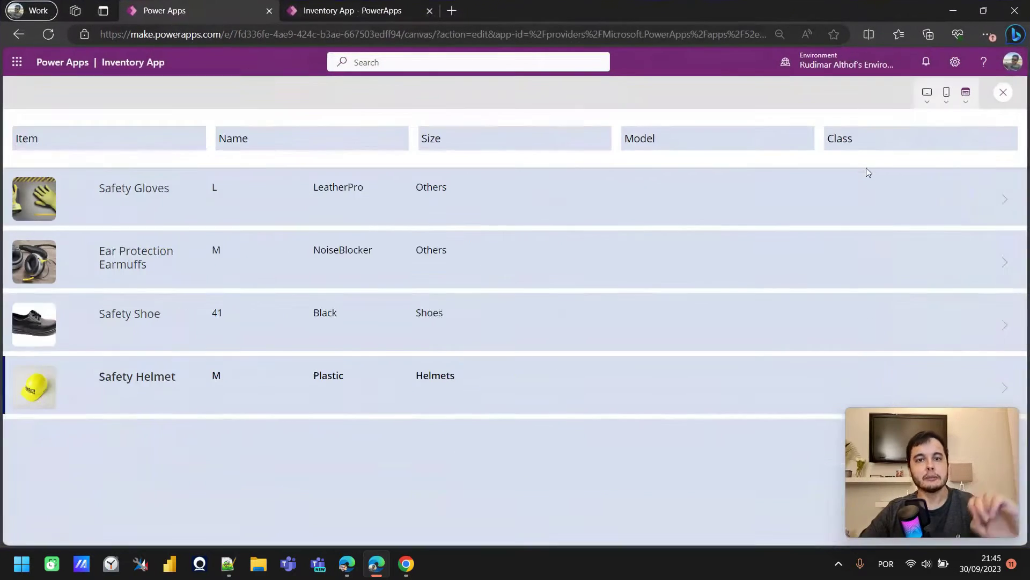
Exit preview and review Gallery2's Height formula, Parent.Height - Container11.Height
{"action": "key", "text": "Escape"}
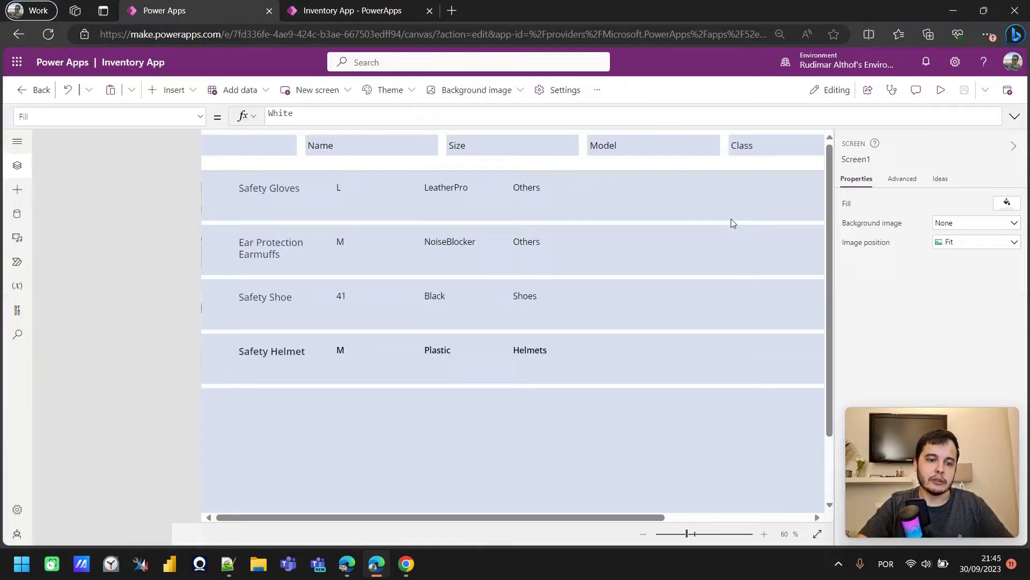
{"action": "left_click", "coordinate": [641, 423]}
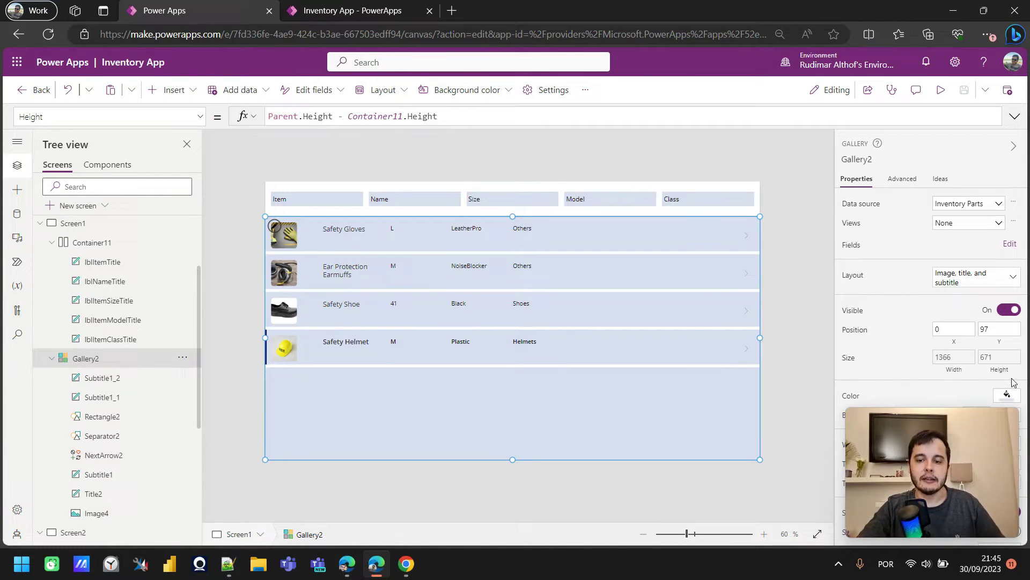
{"action": "left_click", "coordinate": [991, 356]}
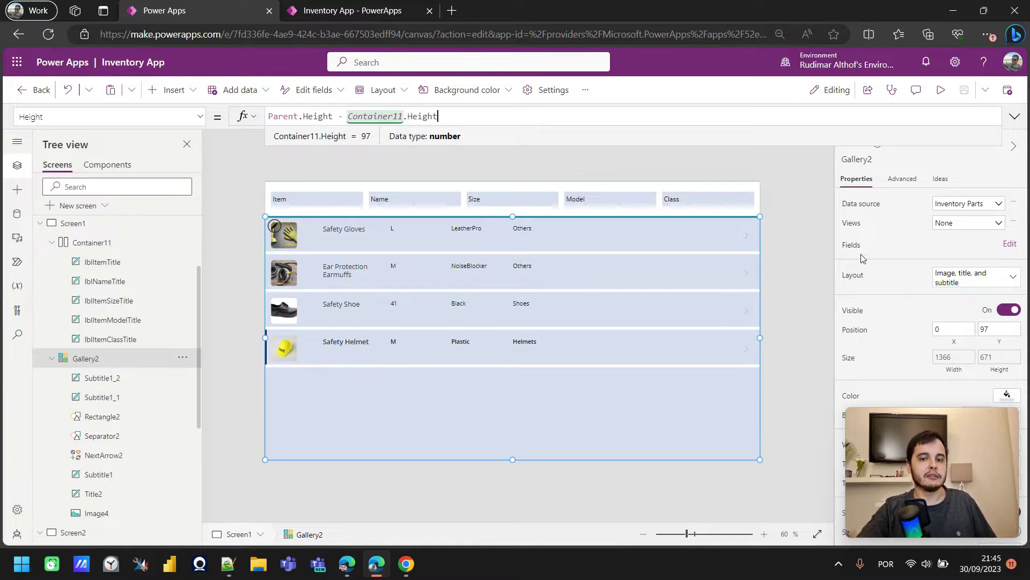
{"action": "left_click", "coordinate": [802, 225]}
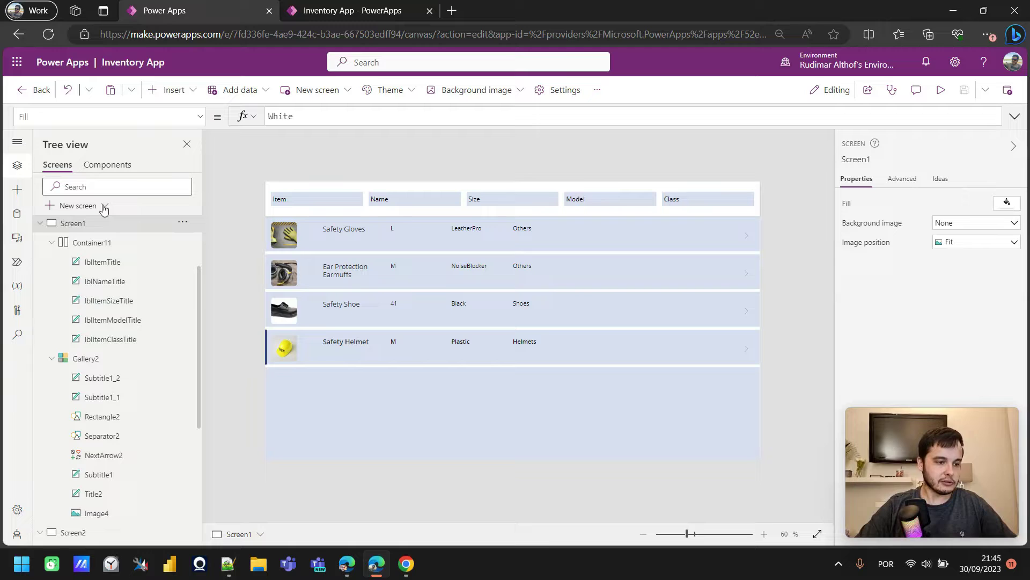
{"action": "scroll", "coordinate": [104, 241], "scroll_direction": "up", "scroll_amount": 3}
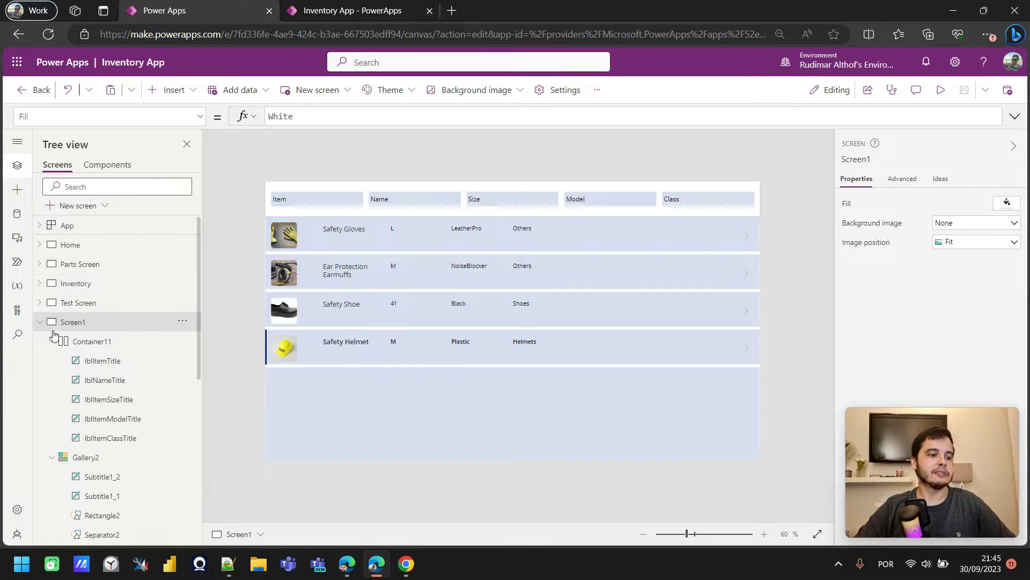
Open the Parts Screen and select its outer ScreenContainer1 in Tree view
{"action": "left_click", "coordinate": [39, 321]}
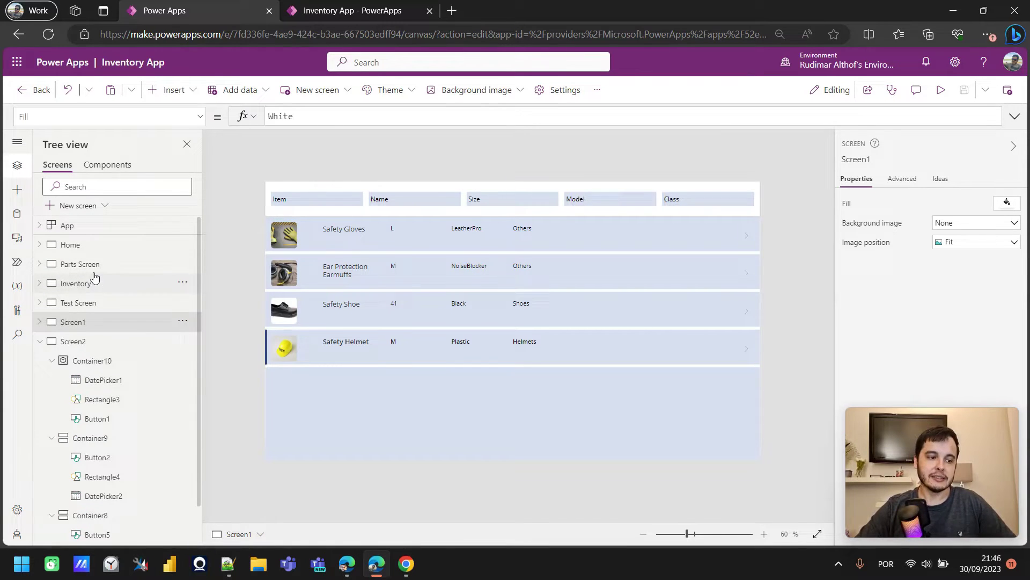
{"action": "left_click", "coordinate": [80, 265]}
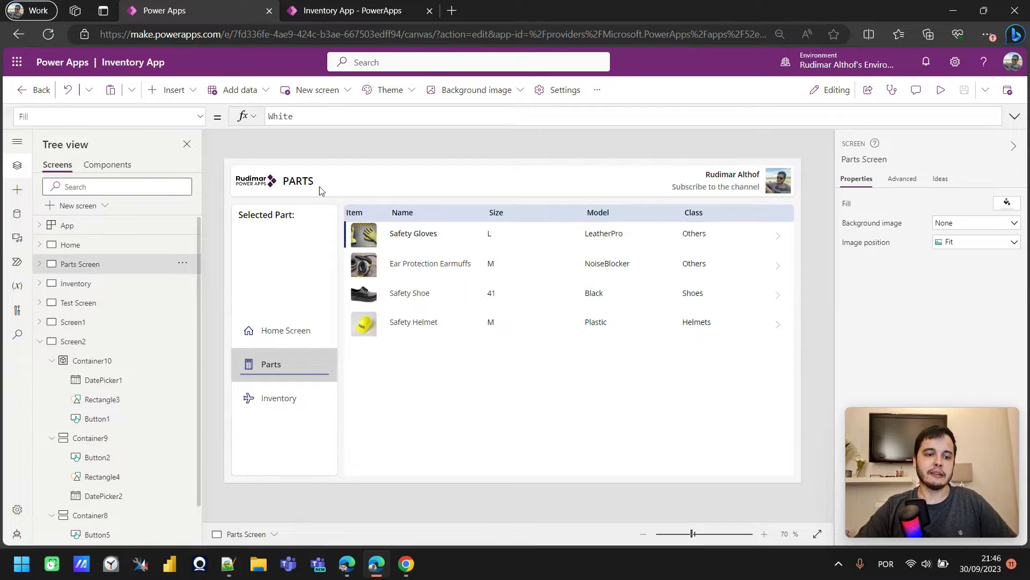
{"action": "left_click", "coordinate": [41, 264]}
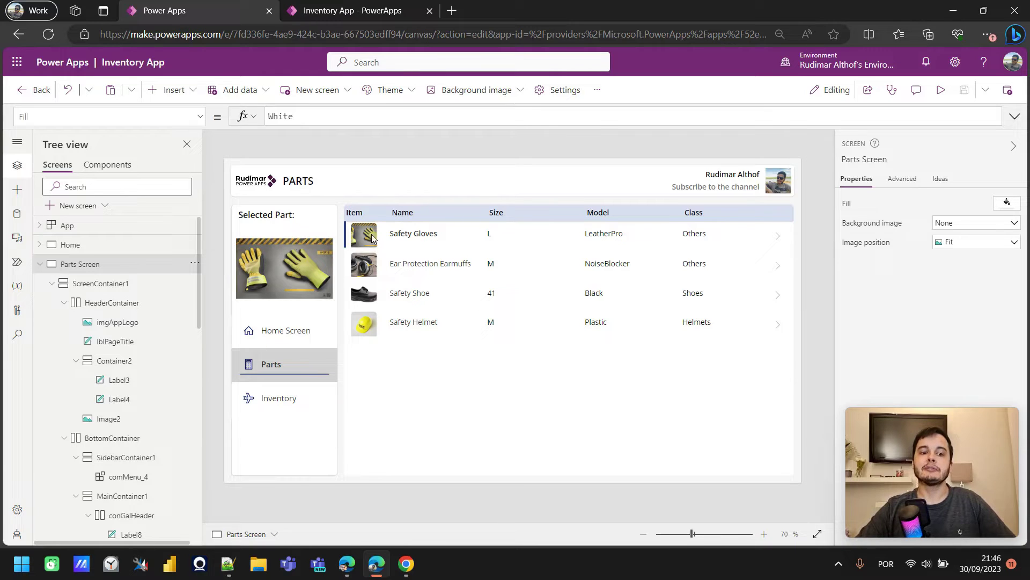
{"action": "left_click", "coordinate": [100, 284]}
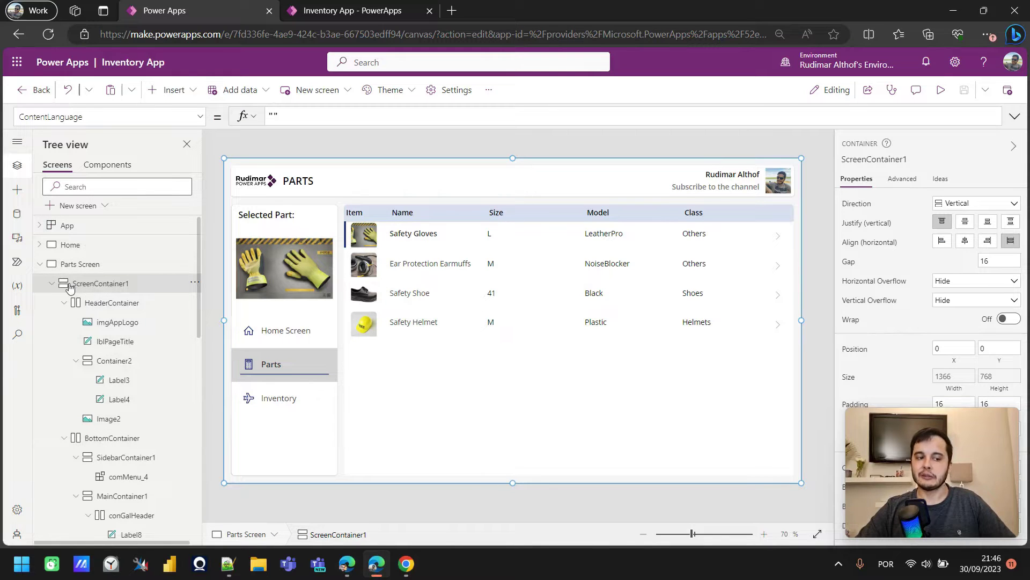
Inspect HeaderContainer and BottomContainer, then list the responsive new-screen layouts
{"action": "left_click", "coordinate": [65, 303]}
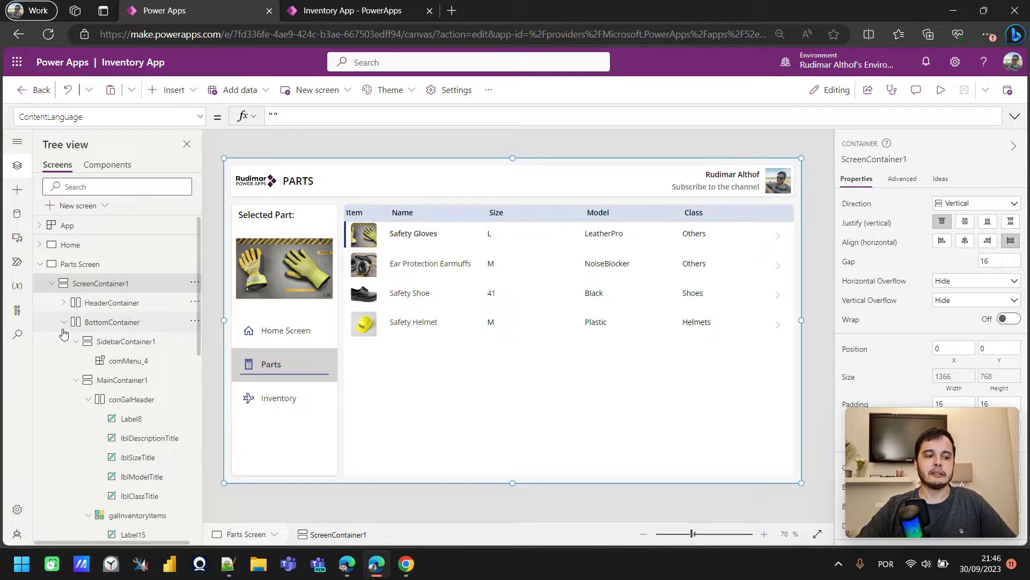
{"action": "left_click", "coordinate": [64, 322]}
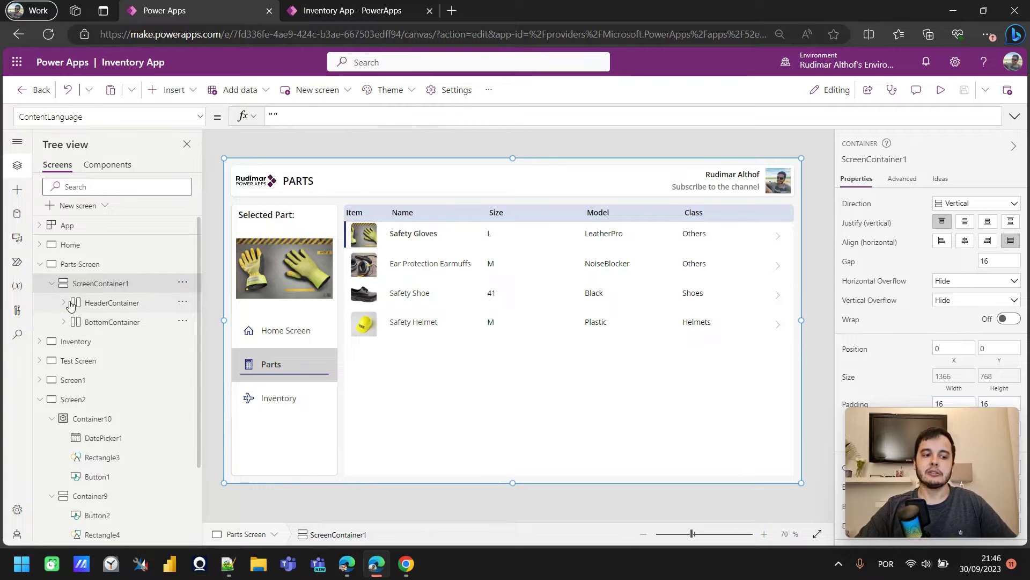
{"action": "mouse_move", "coordinate": [112, 304]}
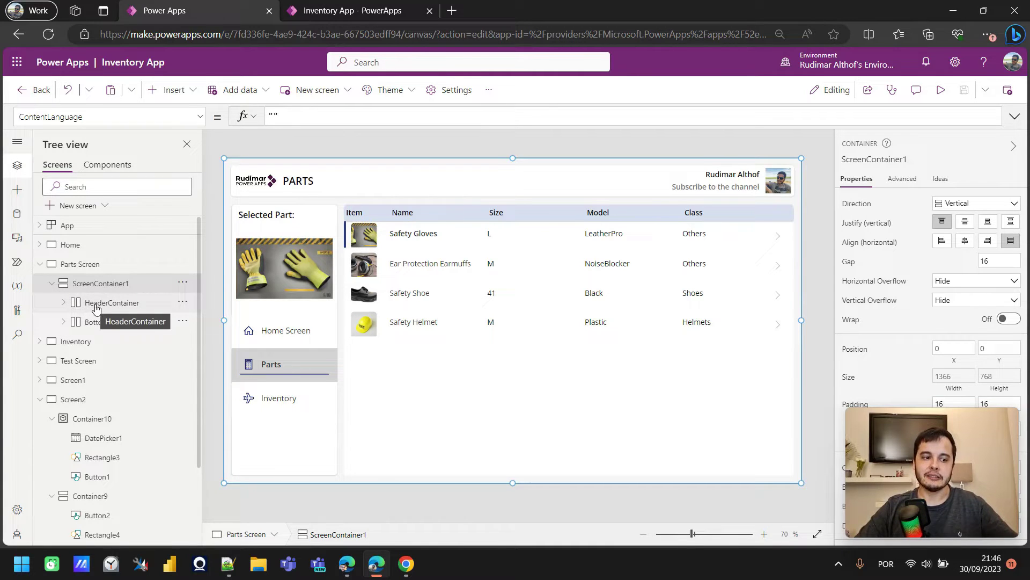
{"action": "left_click", "coordinate": [105, 303]}
{"action": "left_click", "coordinate": [107, 325]}
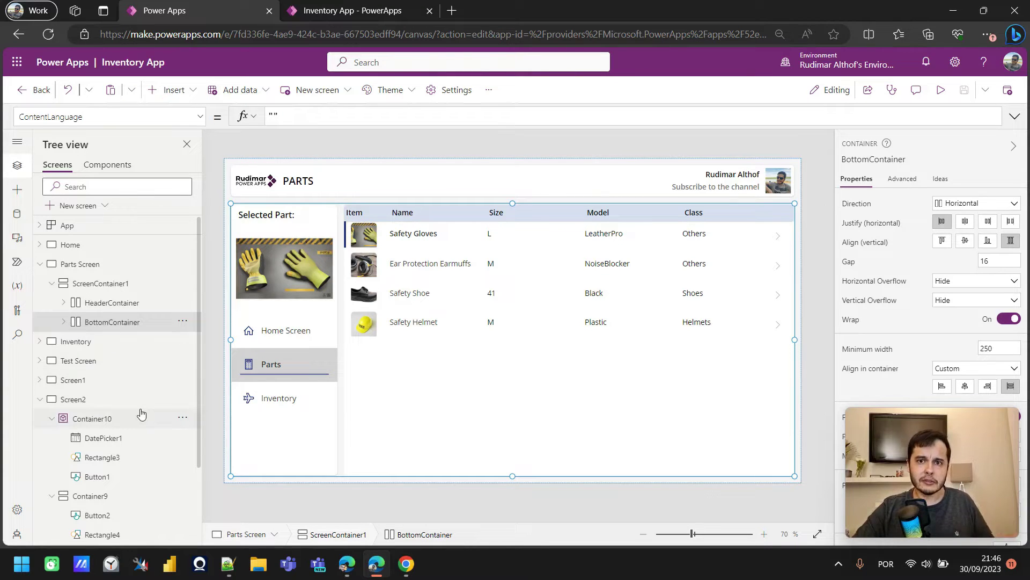
{"action": "scroll", "coordinate": [141, 412], "scroll_direction": "down", "scroll_amount": 3}
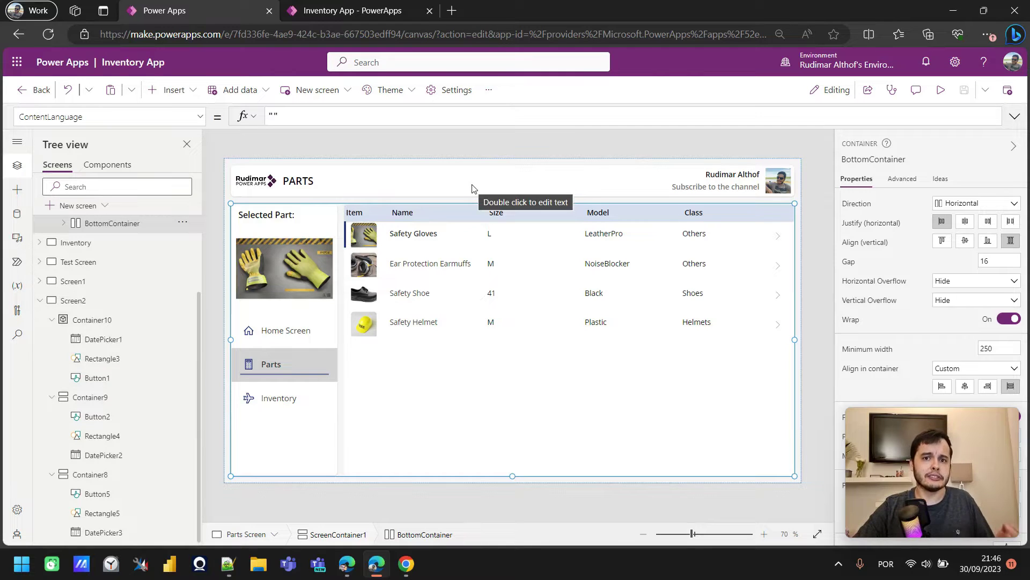
{"action": "scroll", "coordinate": [157, 361], "scroll_direction": "up", "scroll_amount": 3}
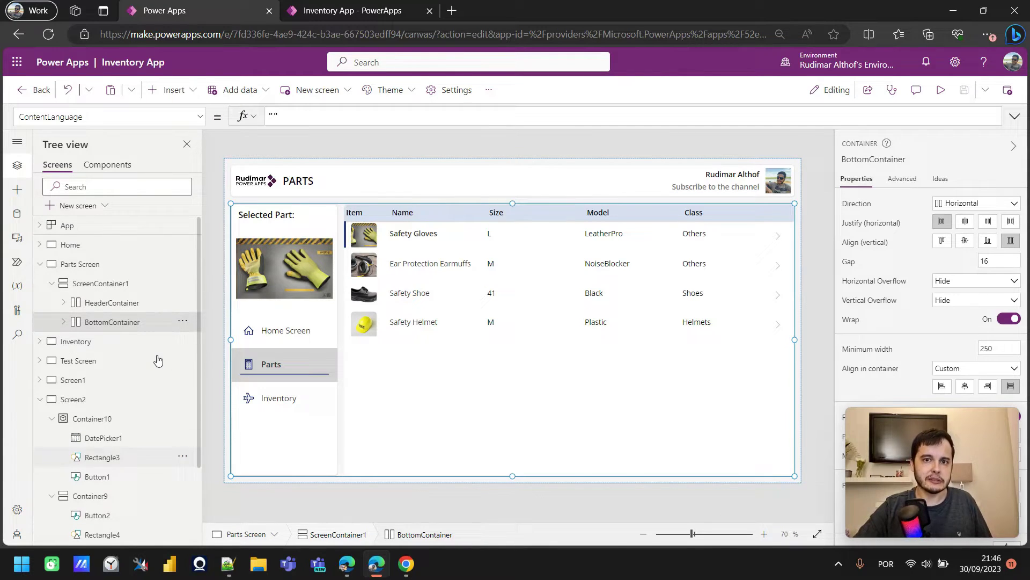
{"action": "left_click", "coordinate": [78, 205]}
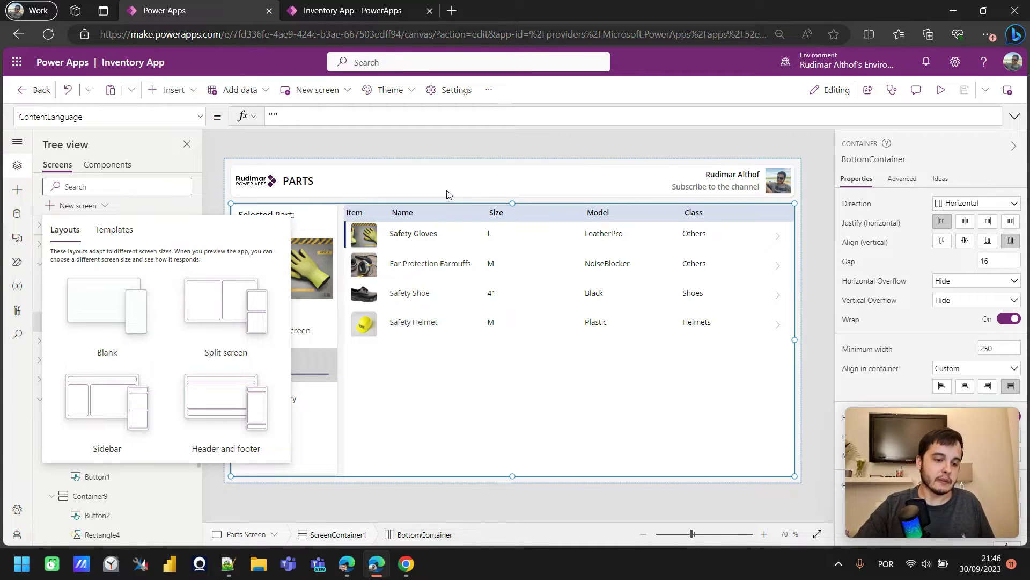
Close the layout choices, check galInventoryItems, and go back to Screen1 in Tree view
{"action": "left_click", "coordinate": [436, 147]}
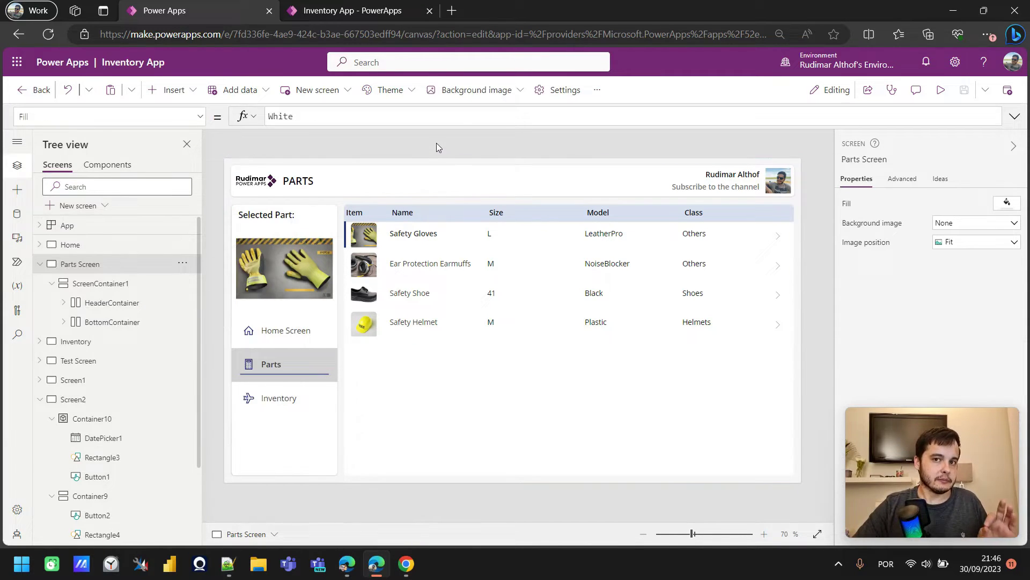
{"action": "left_click", "coordinate": [480, 386]}
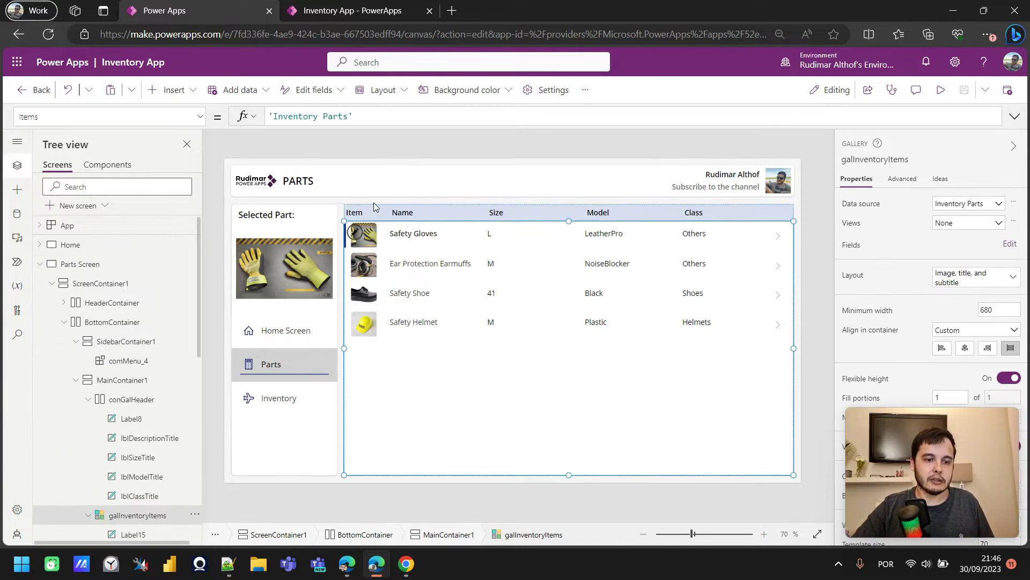
{"action": "left_click", "coordinate": [811, 224]}
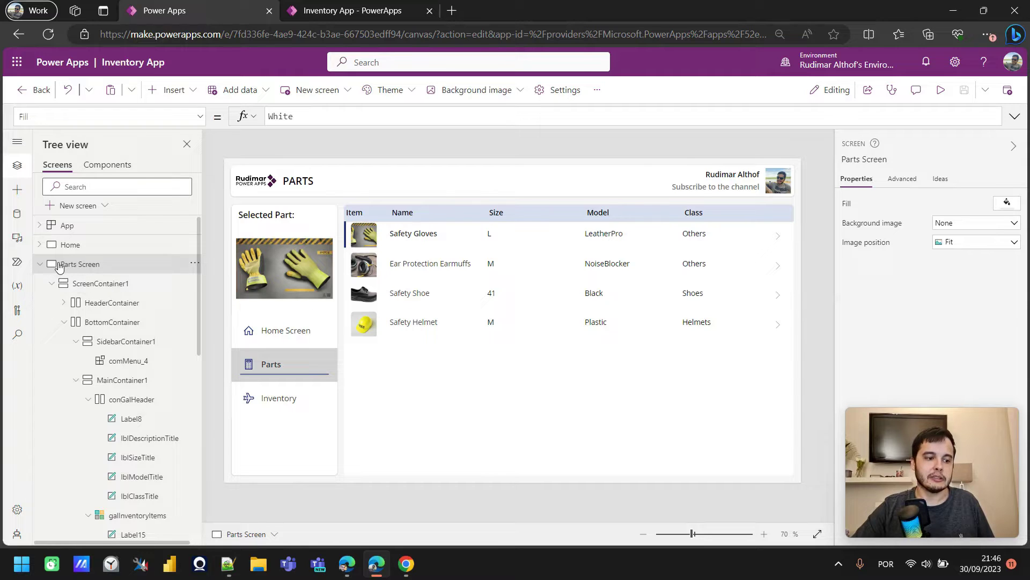
{"action": "left_click", "coordinate": [42, 266]}
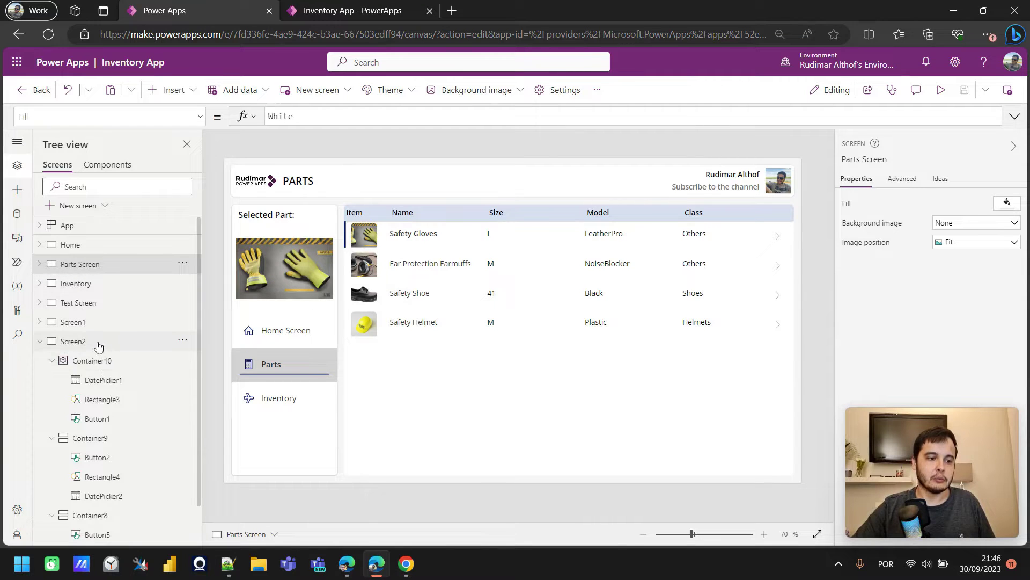
{"action": "left_click", "coordinate": [77, 341]}
{"action": "left_click", "coordinate": [72, 322]}
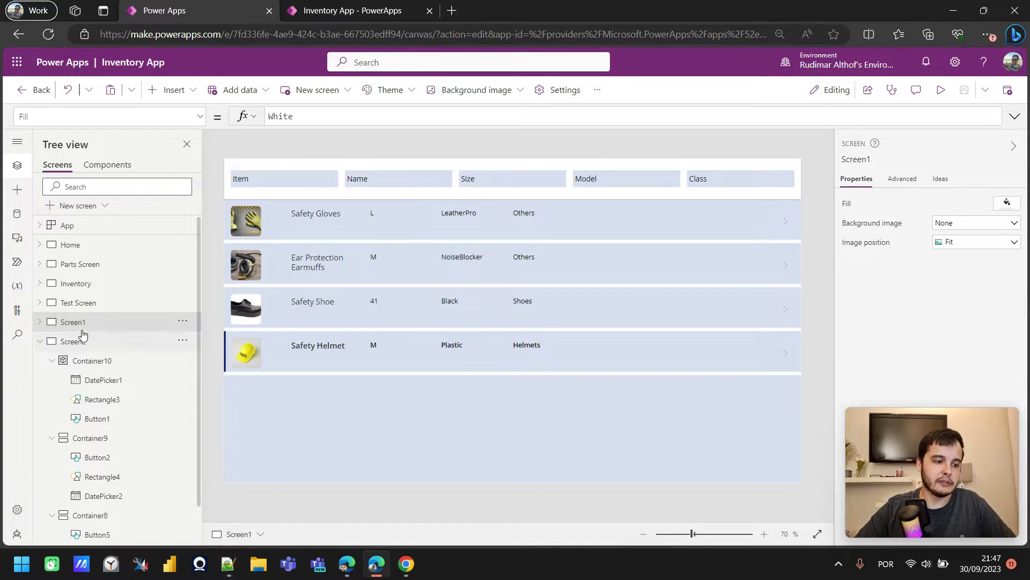
Check the sizing of Container11 and Gallery2 on Screen1
{"action": "left_click", "coordinate": [40, 322]}
{"action": "left_click", "coordinate": [92, 341]}
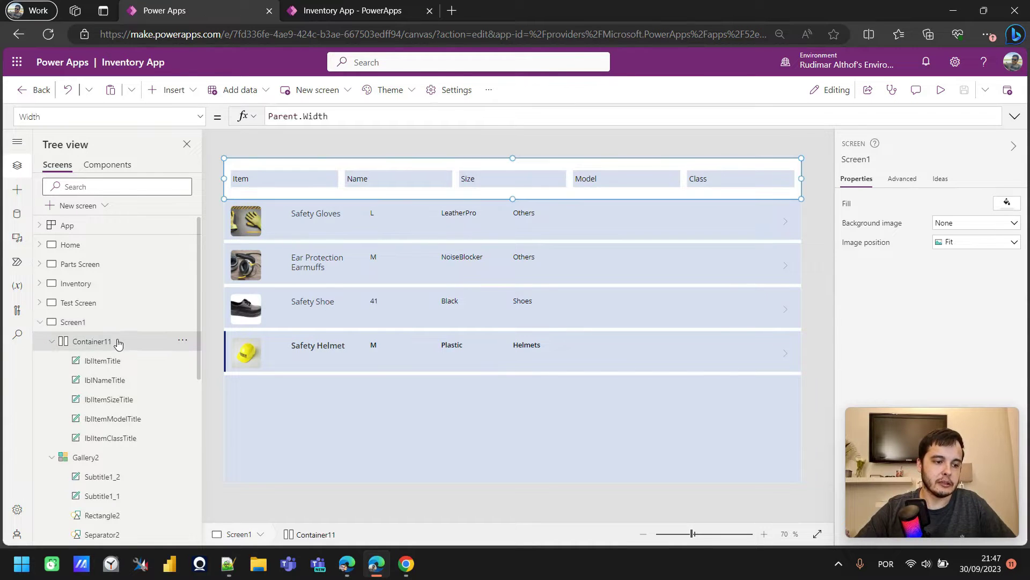
{"action": "left_click", "coordinate": [54, 342]}
{"action": "left_click", "coordinate": [86, 360]}
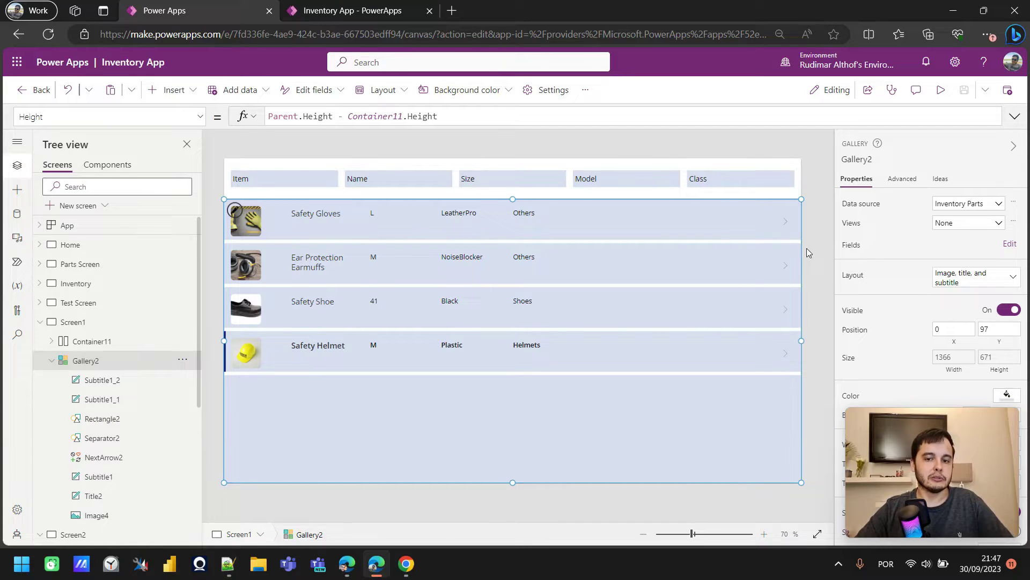
{"action": "left_click", "coordinate": [796, 143]}
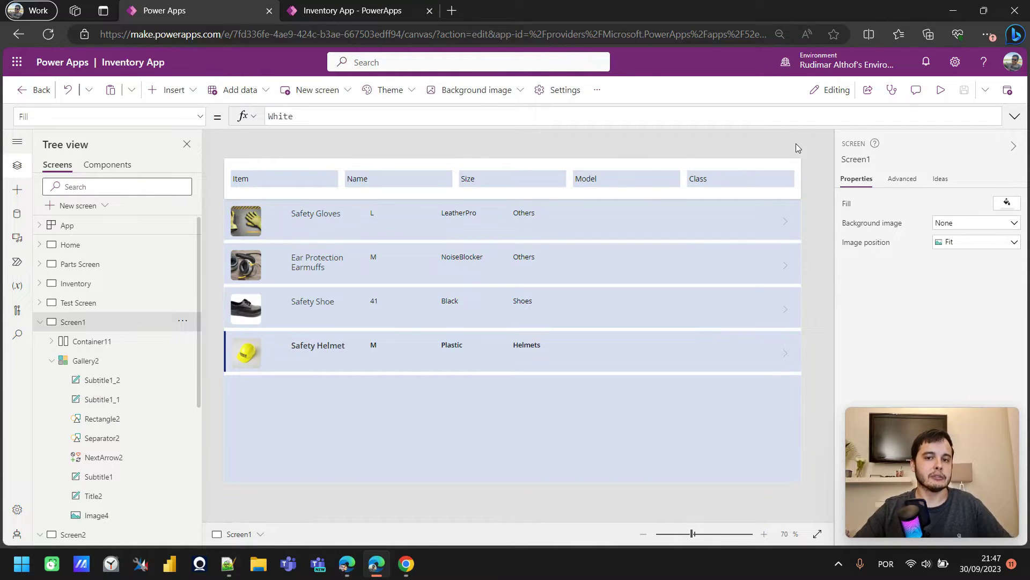
{"action": "left_click", "coordinate": [750, 194]}
{"action": "left_click", "coordinate": [680, 417]}
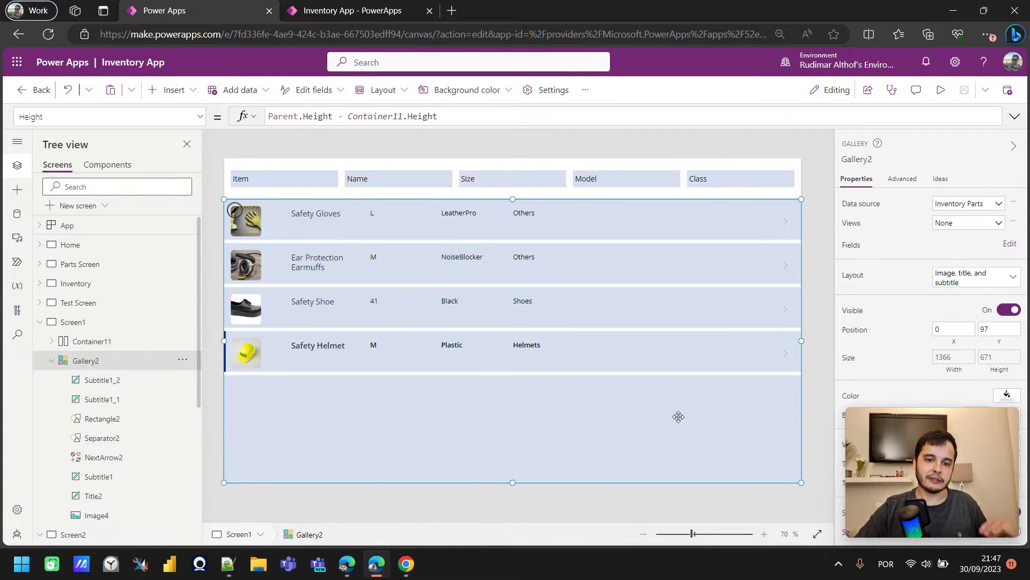
Shrink the gallery and header row, move the gallery toward centre, and preview the layout
{"action": "left_click_drag", "start_coordinate": [801, 481], "coordinate": [561, 422]}
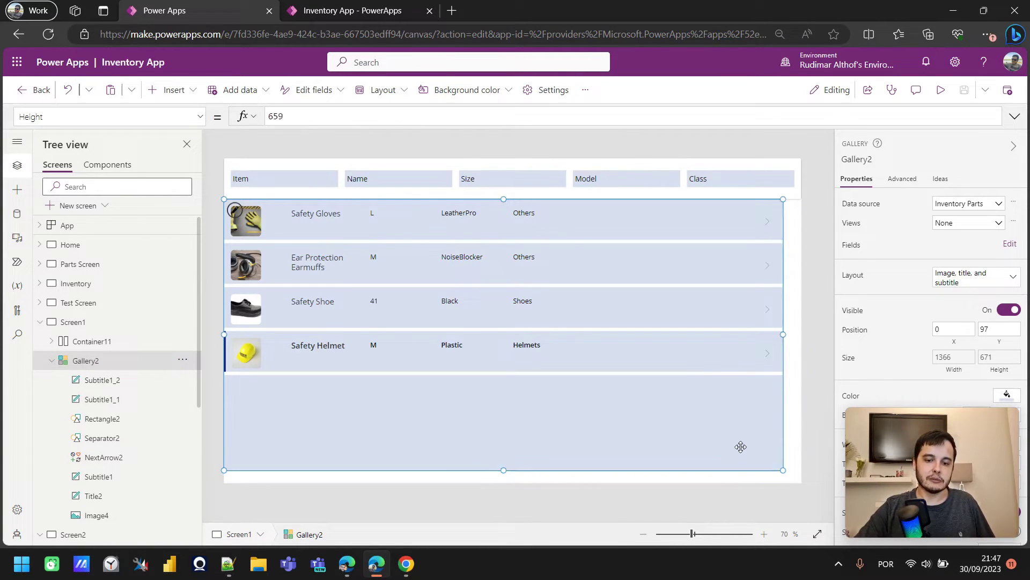
{"action": "left_click", "coordinate": [772, 190]}
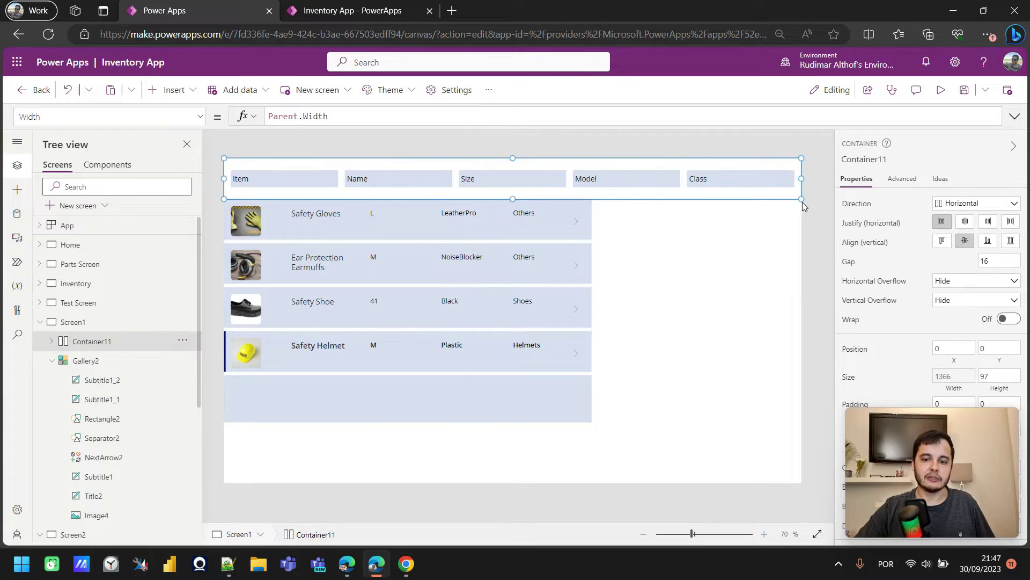
{"action": "mouse_move", "coordinate": [802, 201]}
{"action": "left_mouse_down"}
{"action": "mouse_move", "coordinate": [579, 191]}
{"action": "mouse_move", "coordinate": [640, 182]}
{"action": "left_mouse_up"}
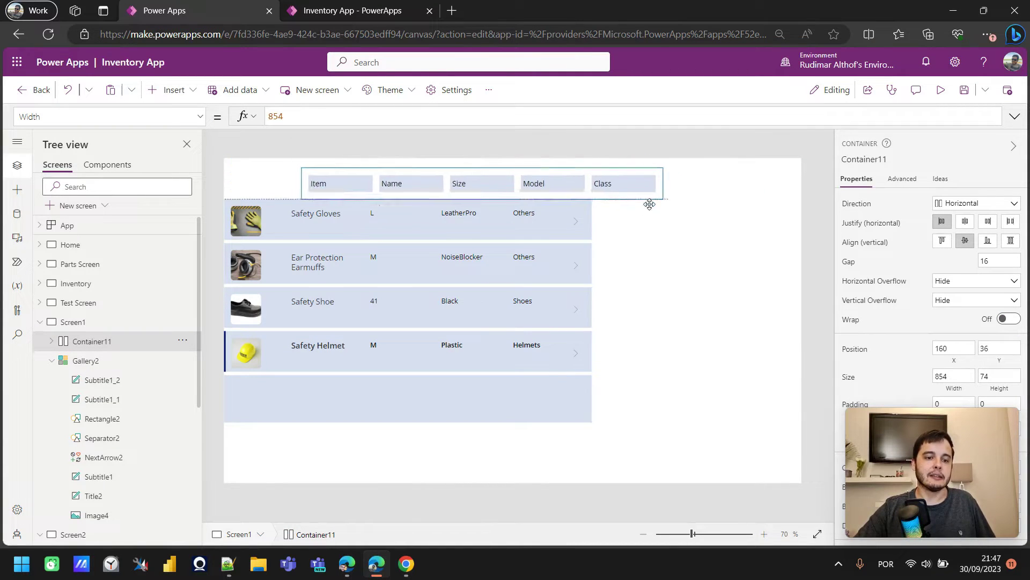
{"action": "left_click", "coordinate": [544, 373]}
{"action": "left_click_drag", "start_coordinate": [544, 374], "coordinate": [620, 390]}
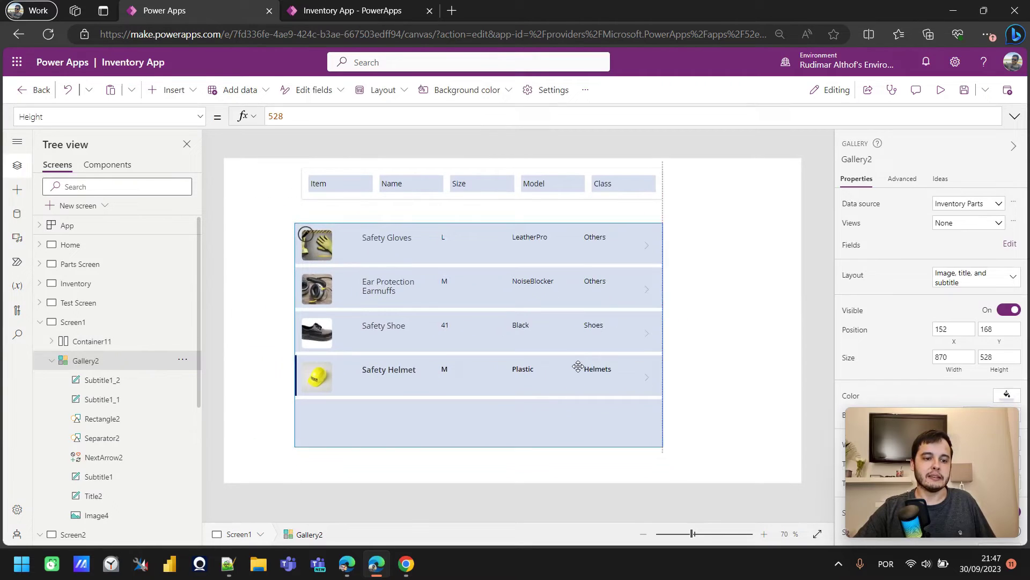
{"action": "left_click", "coordinate": [940, 89]}
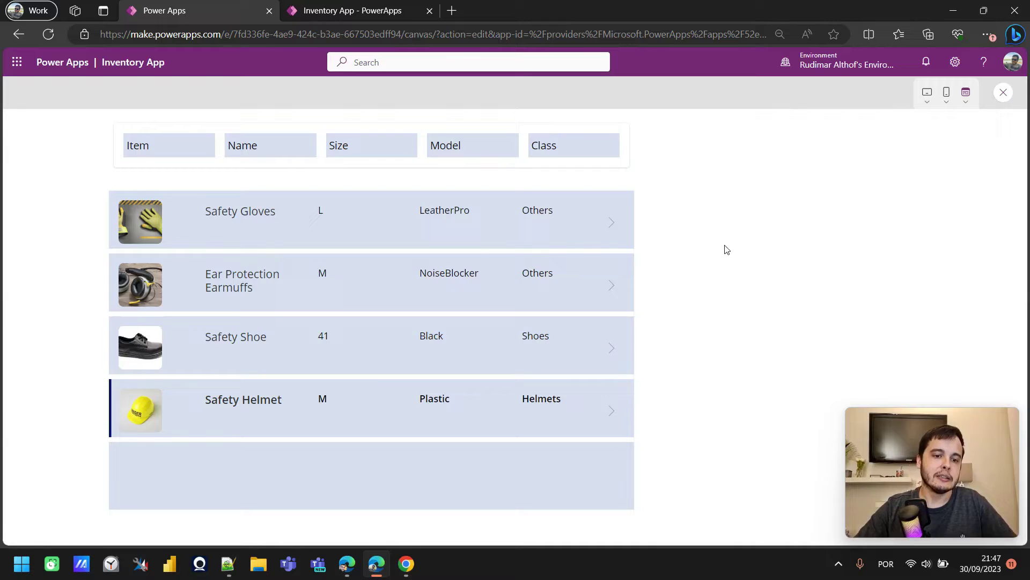
{"action": "key", "text": "Escape"}
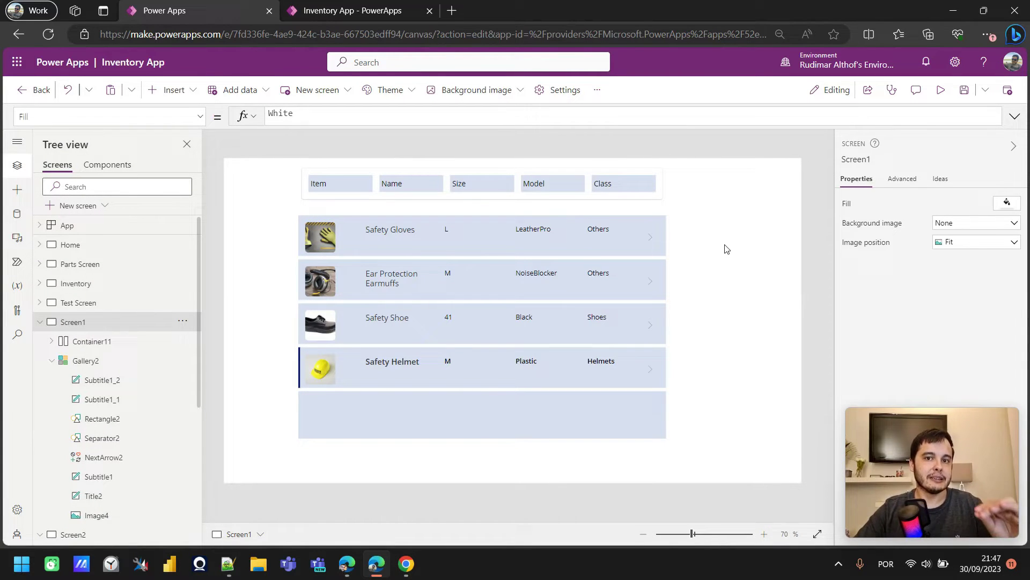
Insert a full-height Vertical container and size it over the gallery
{"action": "left_click", "coordinate": [20, 191]}
{"action": "left_click", "coordinate": [81, 167]}
{"action": "type", "text": "vert"}
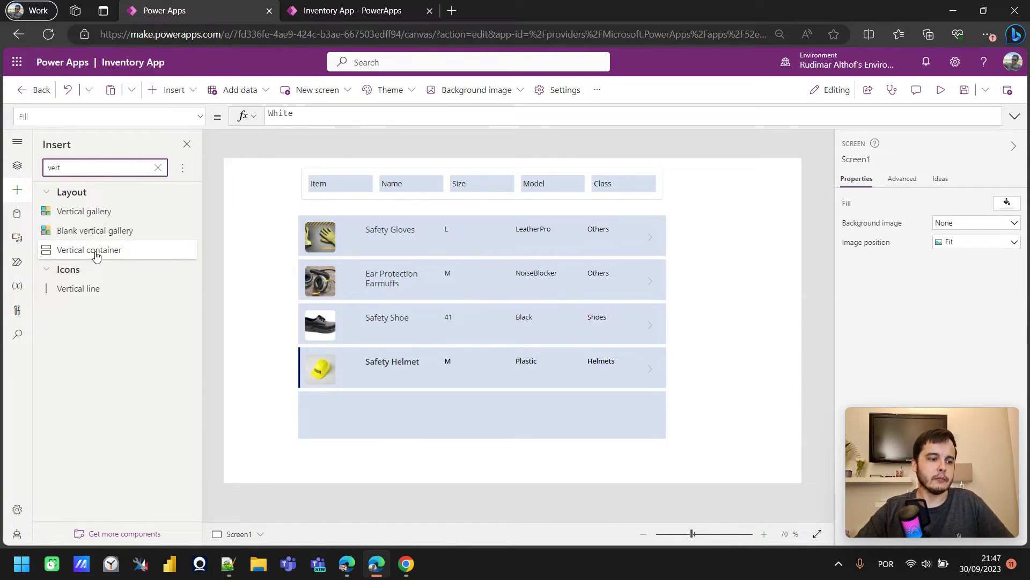
{"action": "left_click", "coordinate": [95, 251]}
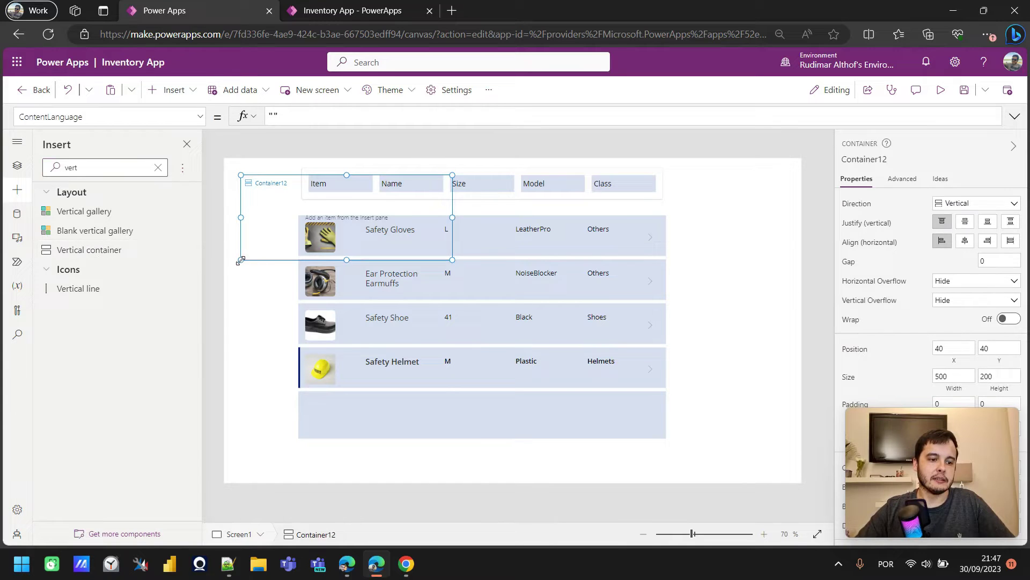
{"action": "left_click_drag", "start_coordinate": [240, 259], "coordinate": [224, 482]}
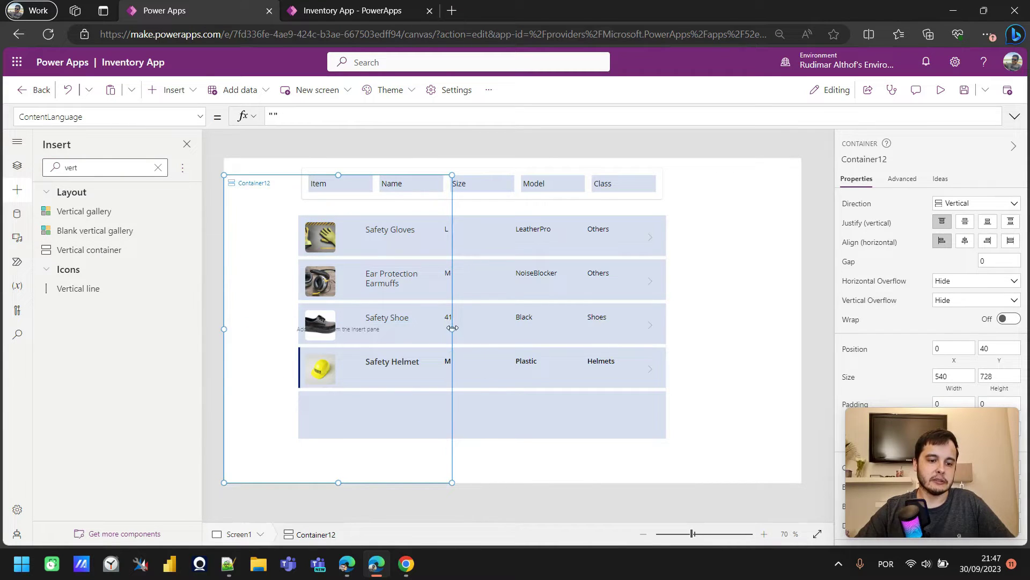
{"action": "left_click_drag", "start_coordinate": [453, 328], "coordinate": [693, 328]}
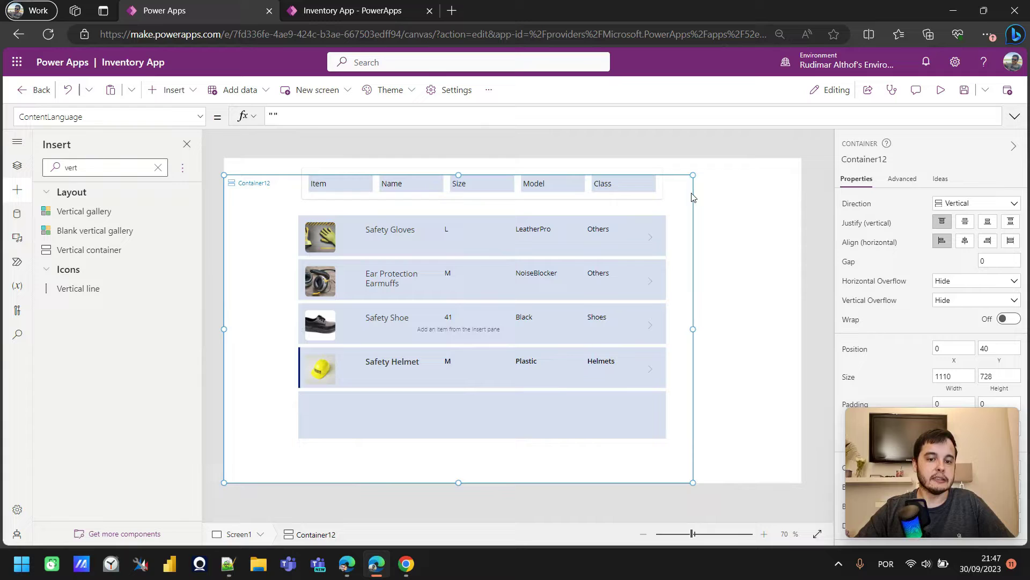
{"action": "left_click_drag", "start_coordinate": [692, 197], "coordinate": [780, 184]}
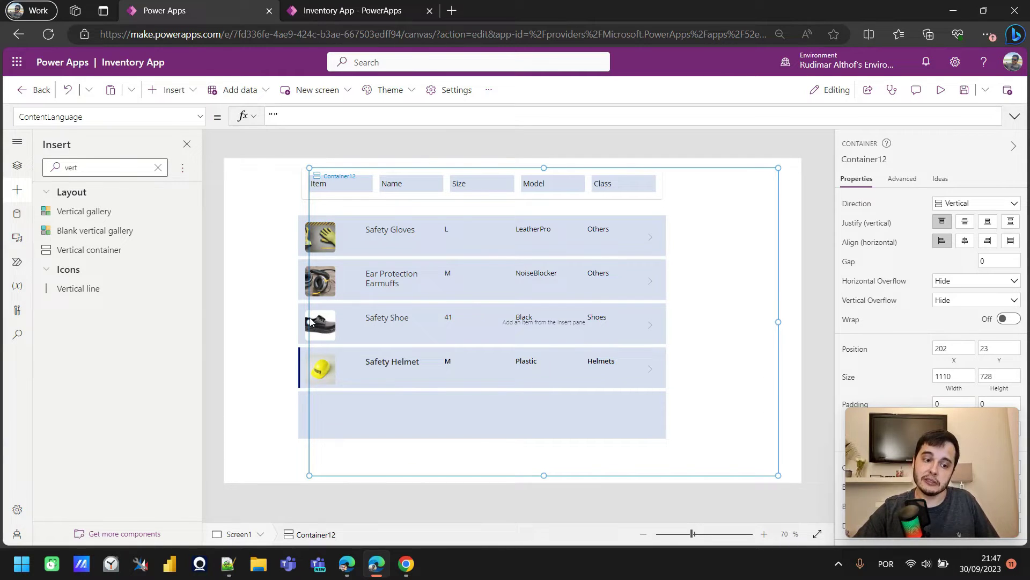
{"action": "left_click_drag", "start_coordinate": [308, 321], "coordinate": [343, 321]}
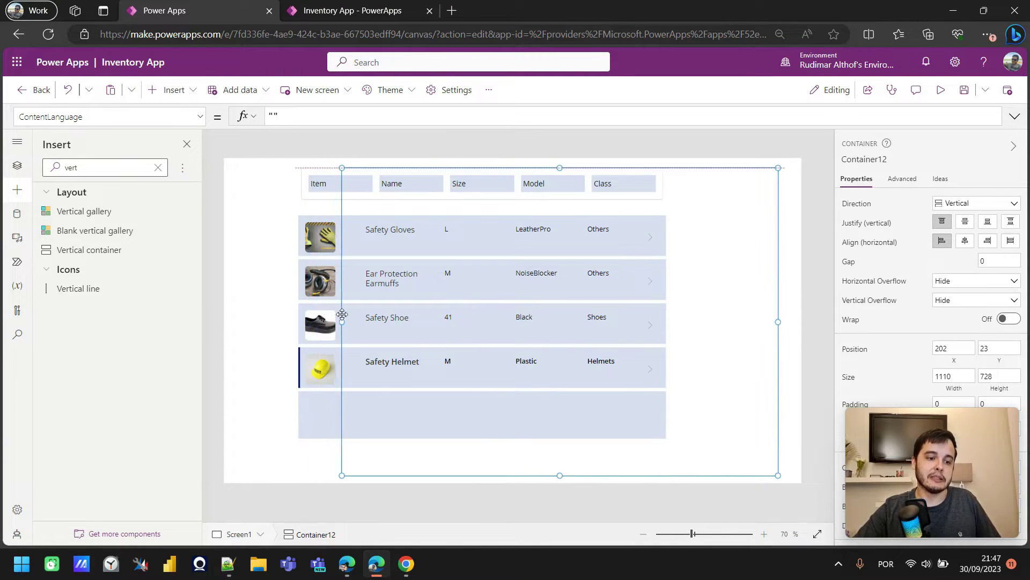
Cut the header row Container11 and paste it inside Container12
{"action": "left_click", "coordinate": [308, 200]}
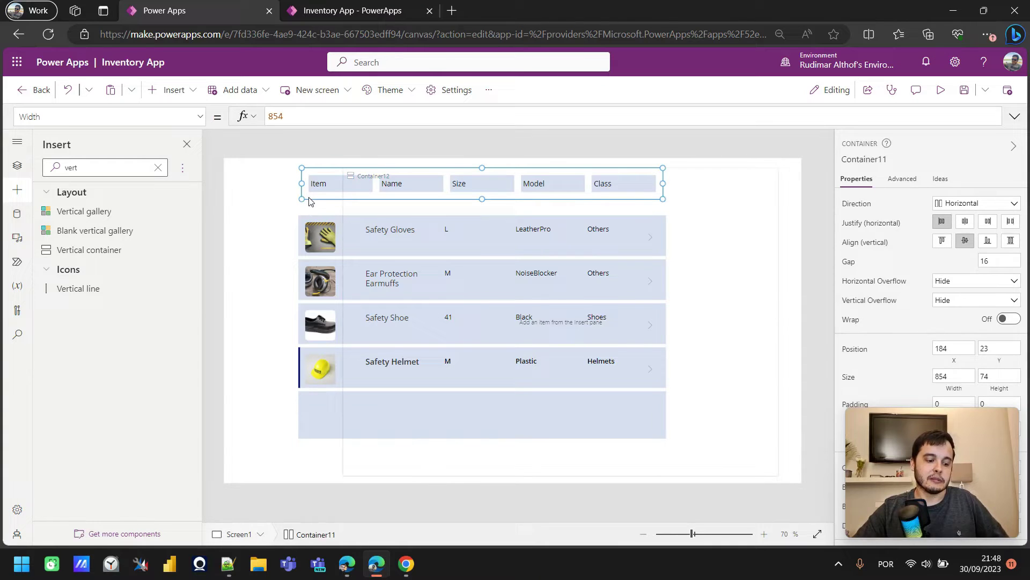
{"action": "key", "text": "Delete"}
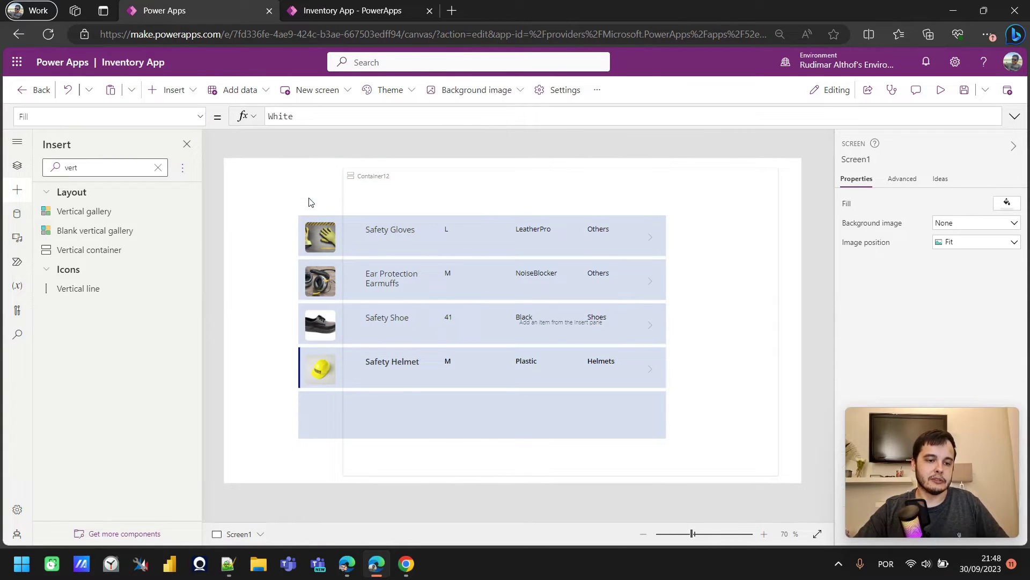
{"action": "left_click", "coordinate": [375, 193]}
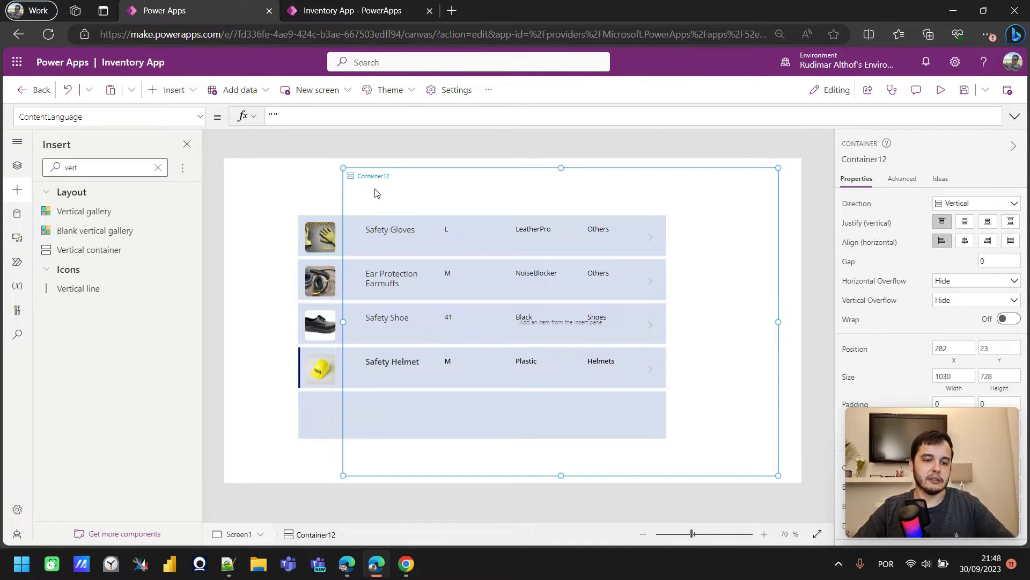
{"action": "key", "text": "ctrl+v"}
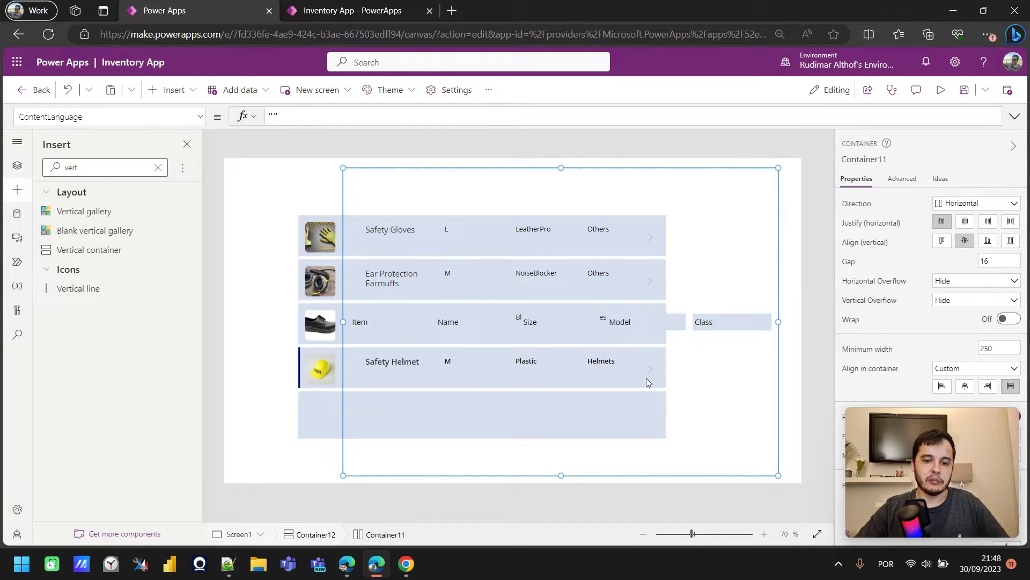
{"action": "left_click", "coordinate": [327, 417]}
{"action": "left_click", "coordinate": [790, 189]}
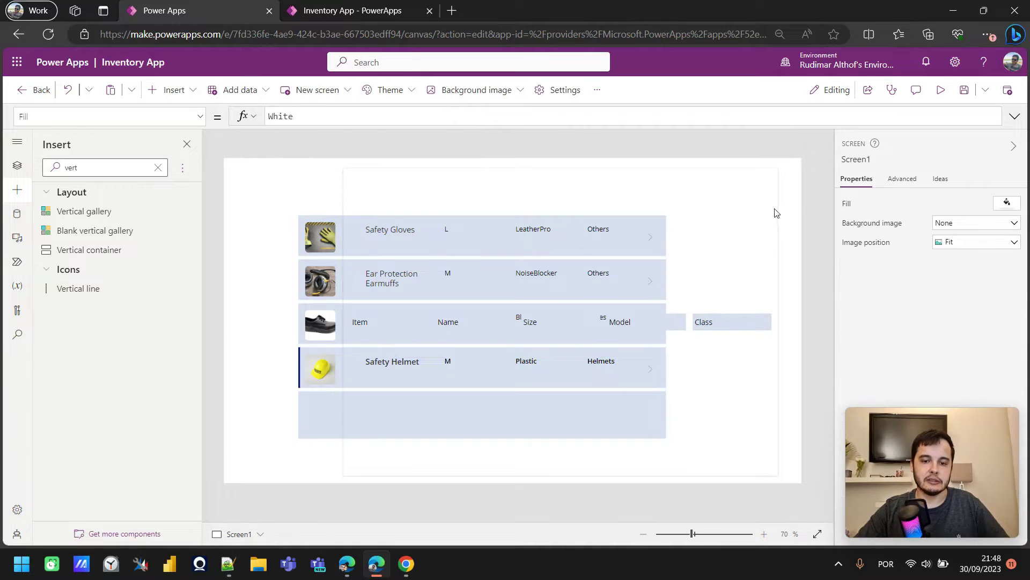
{"action": "left_click", "coordinate": [775, 189]}
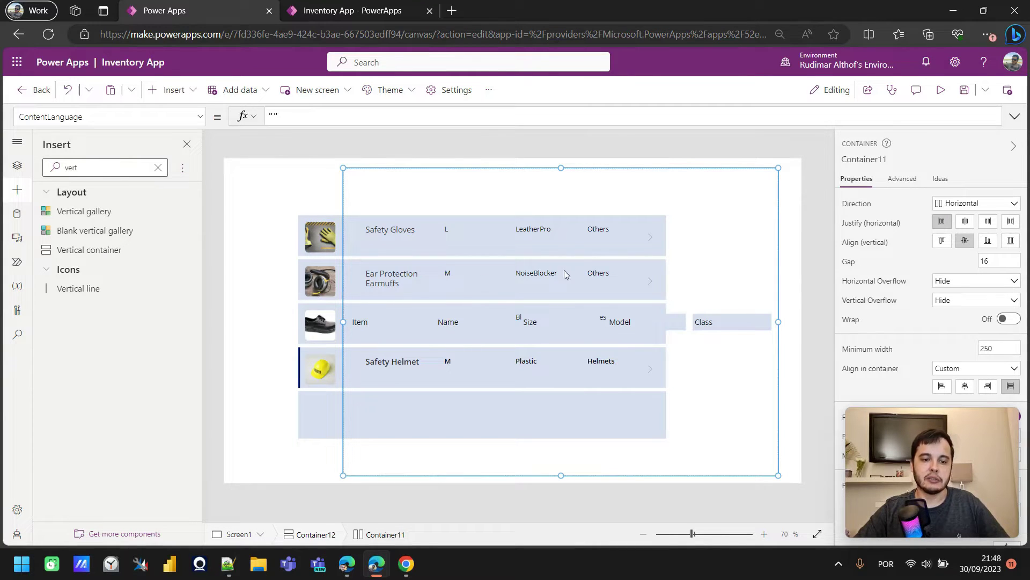
{"action": "scroll", "coordinate": [910, 304], "scroll_direction": "down", "scroll_amount": 3}
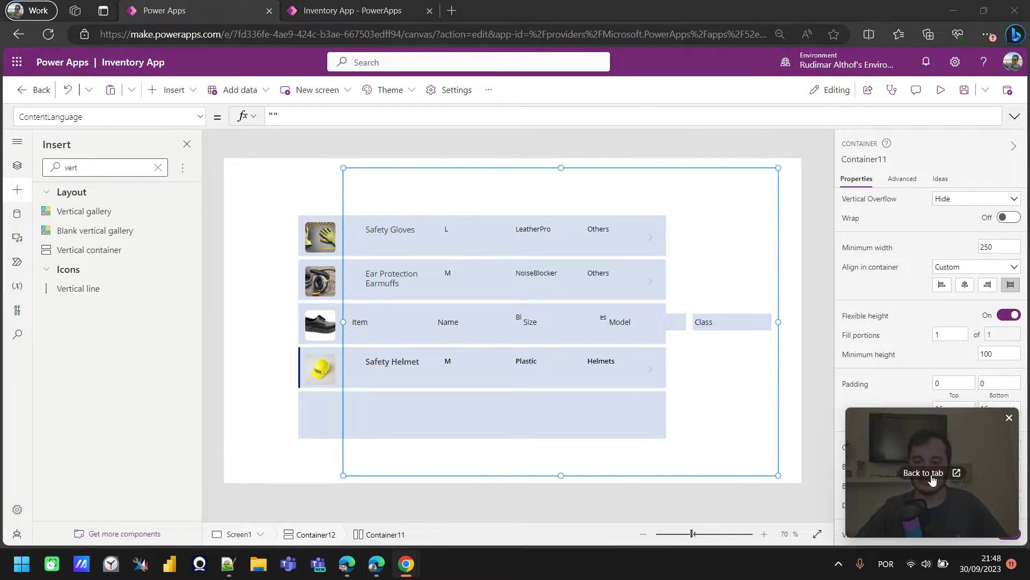
{"action": "left_click_drag", "start_coordinate": [966, 435], "coordinate": [721, 428]}
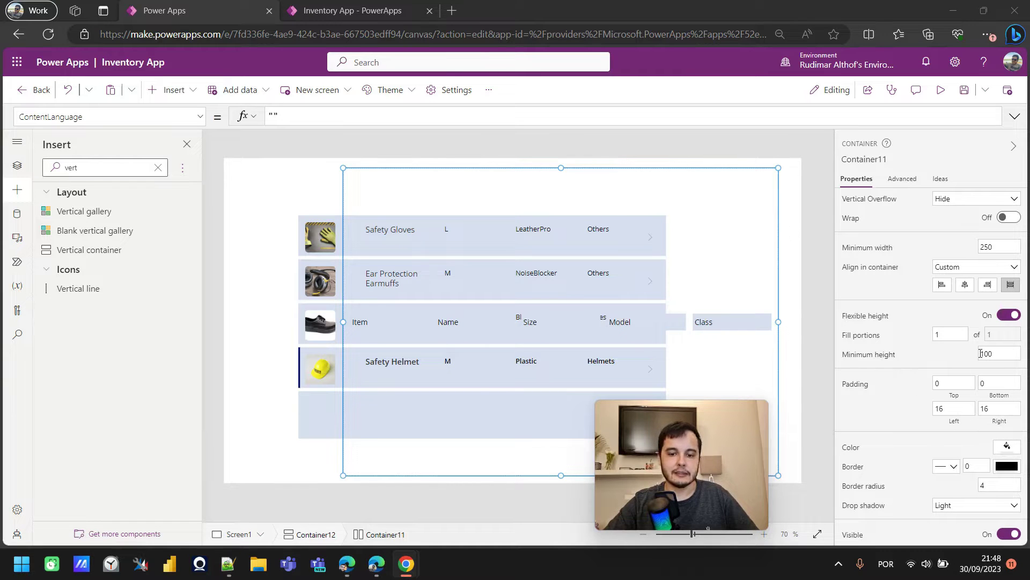
Rename the header row container to conHeaderExample
{"action": "left_click", "coordinate": [17, 166]}
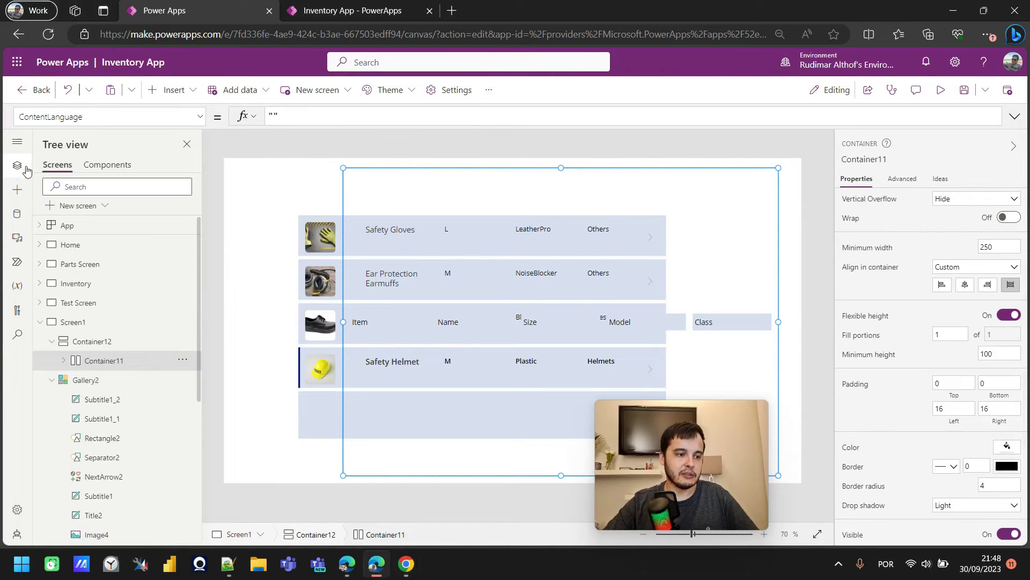
{"action": "left_click", "coordinate": [90, 342]}
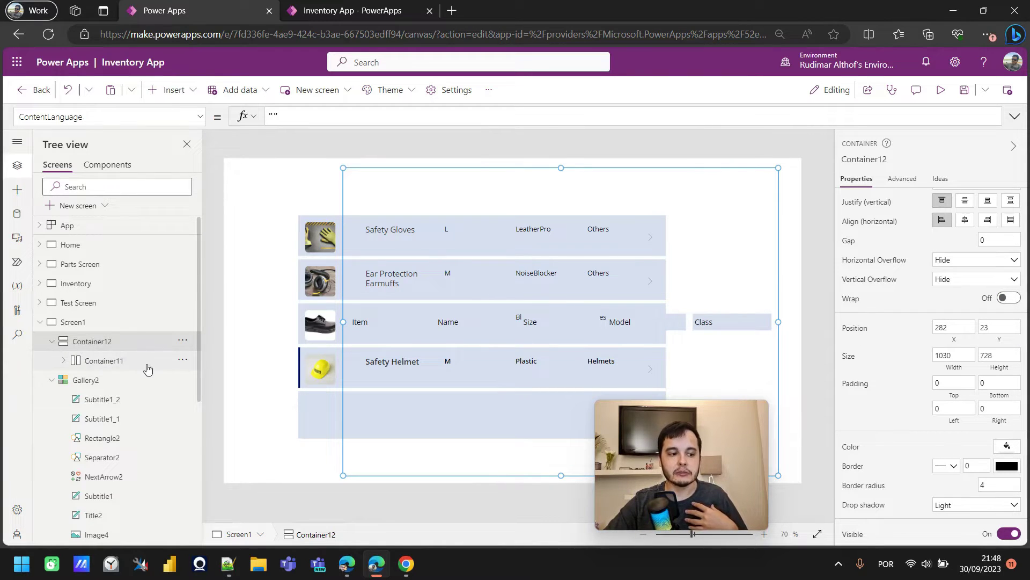
{"action": "left_click", "coordinate": [103, 360]}
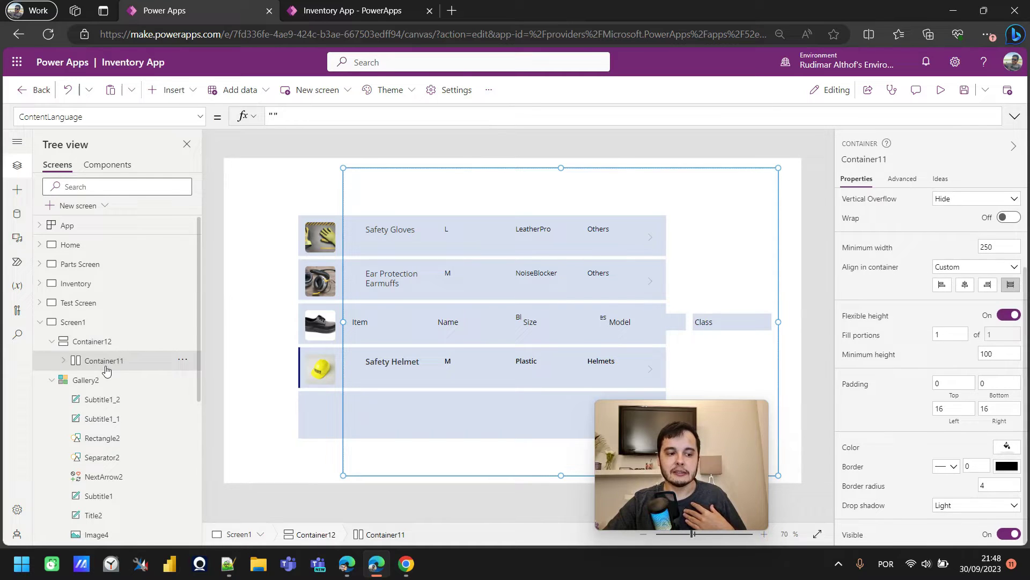
{"action": "mouse_move", "coordinate": [103, 360]}
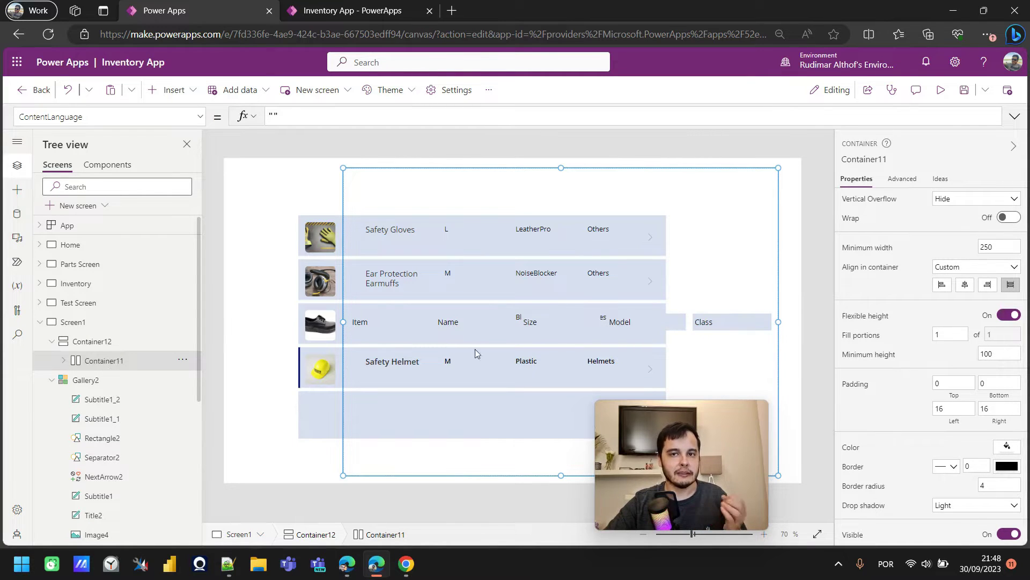
{"action": "double_click", "coordinate": [136, 362]}
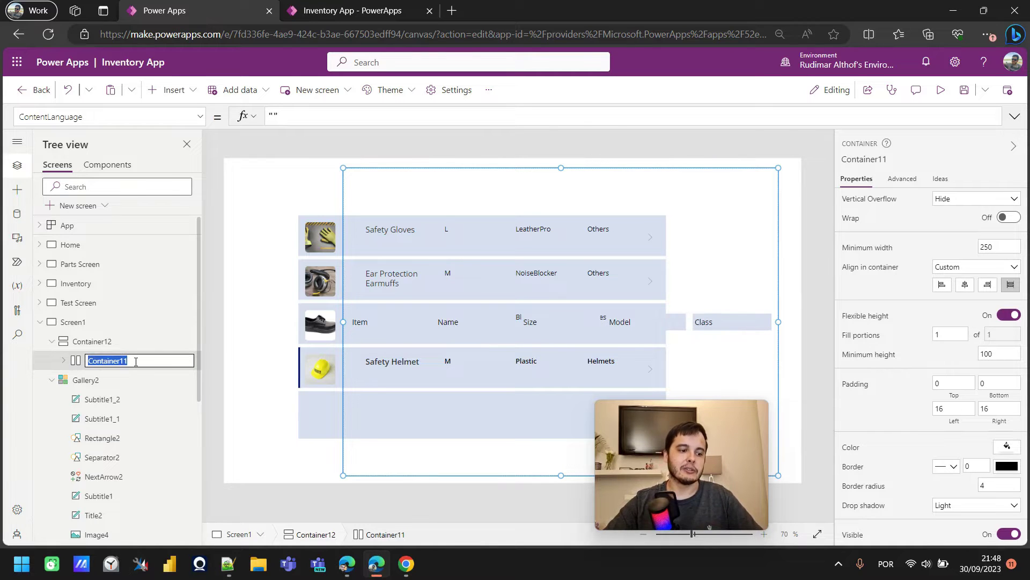
{"action": "type", "text": "conHeaderExample"}
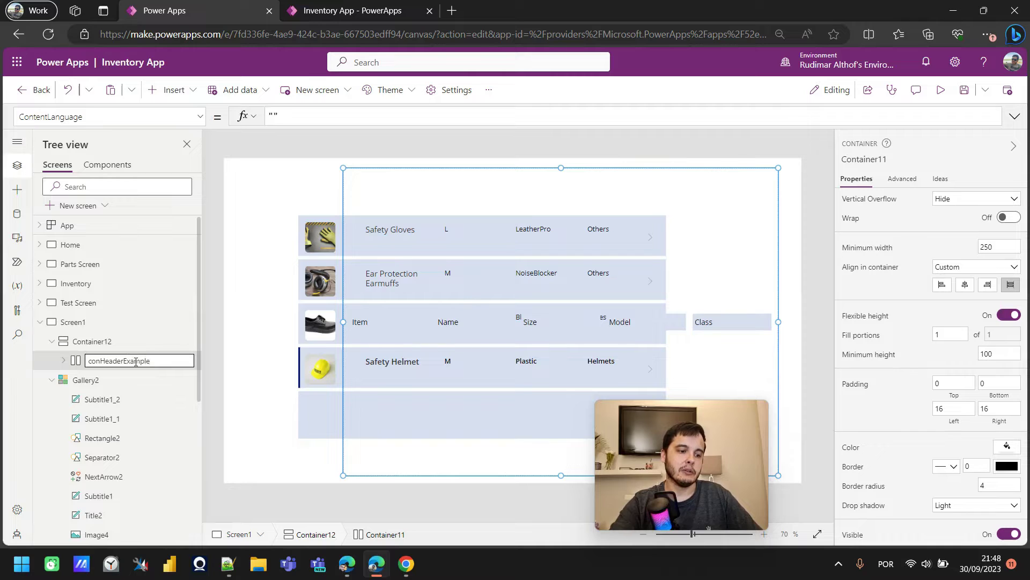
{"action": "key", "text": "Return"}
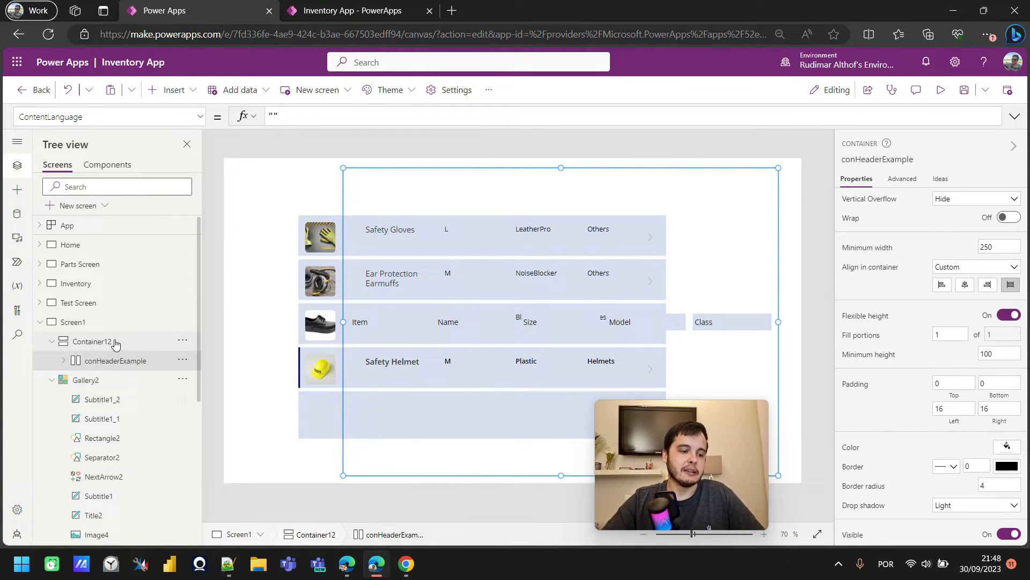
Name the vertical container conMainContainersExample, then correct it to conMainContainerExample
{"action": "left_click", "coordinate": [93, 341]}
{"action": "double_click", "coordinate": [93, 341]}
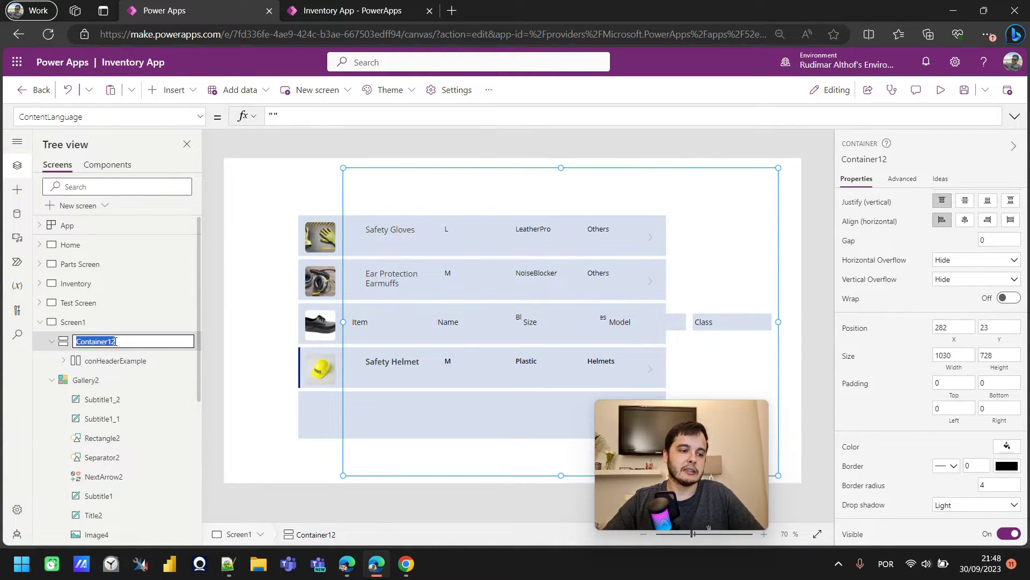
{"action": "type", "text": "conMainC"}
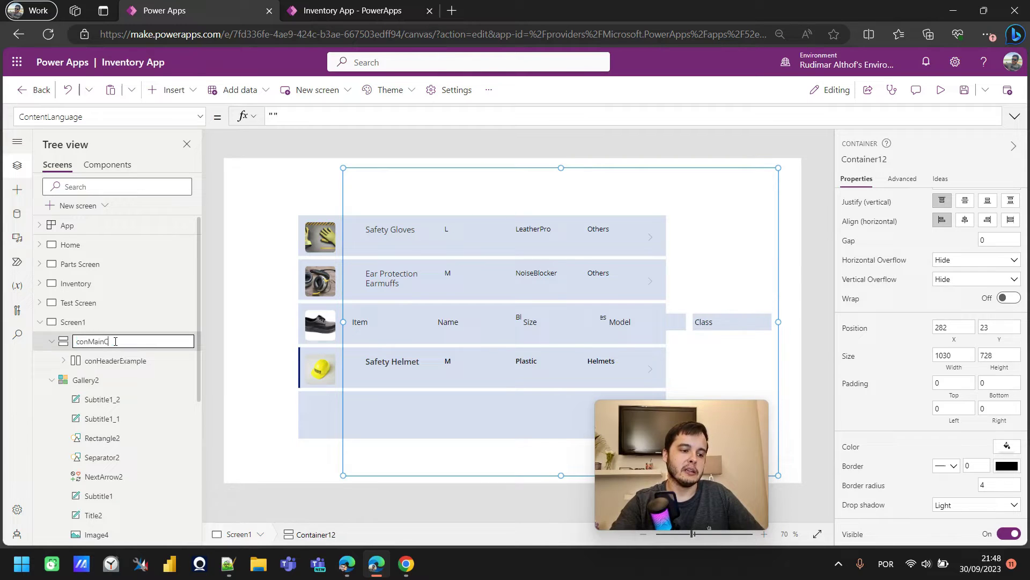
{"action": "type", "text": "xample"}
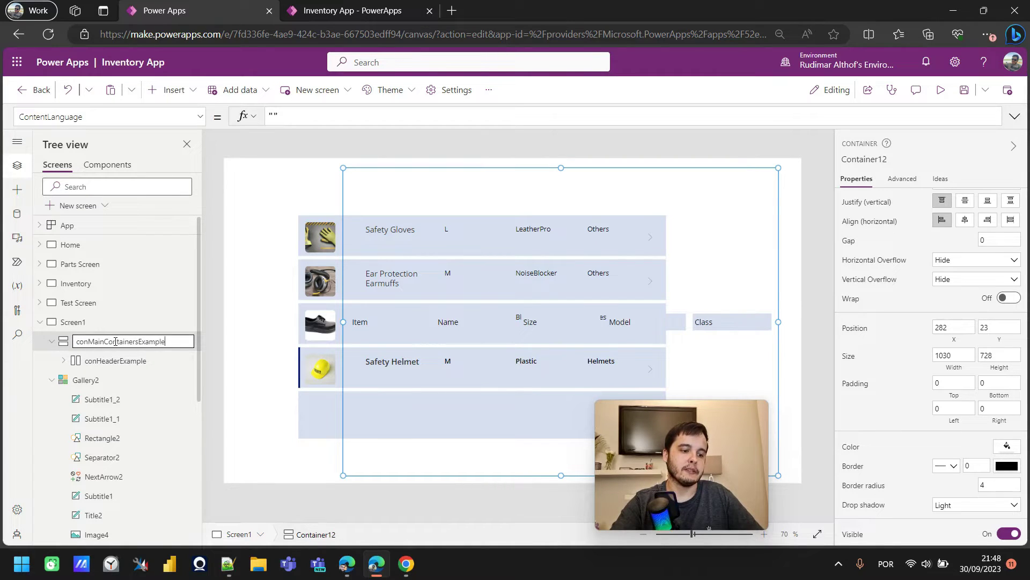
{"action": "key", "text": "Return"}
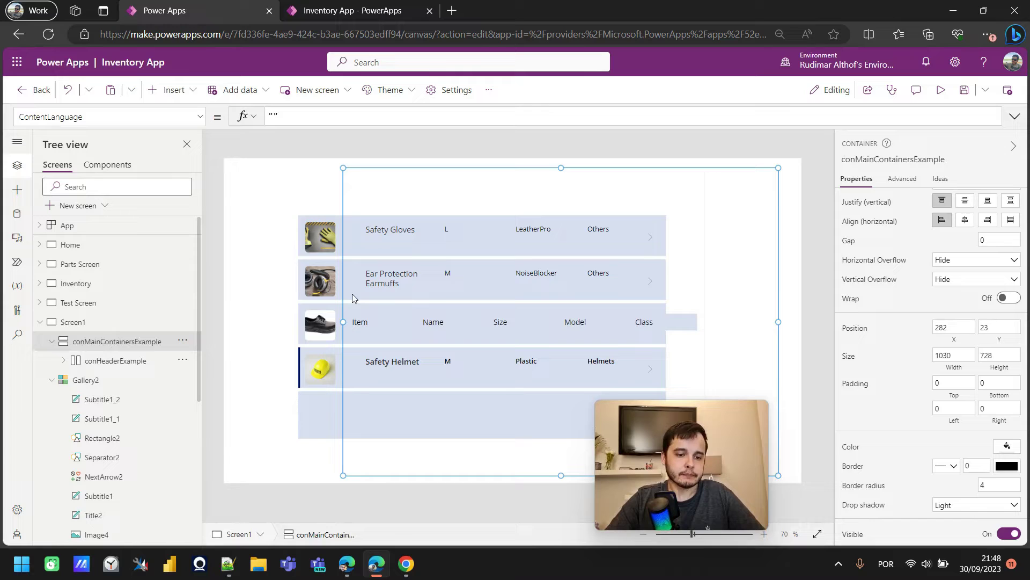
{"action": "double_click", "coordinate": [125, 341]}
{"action": "left_click", "coordinate": [137, 342]}
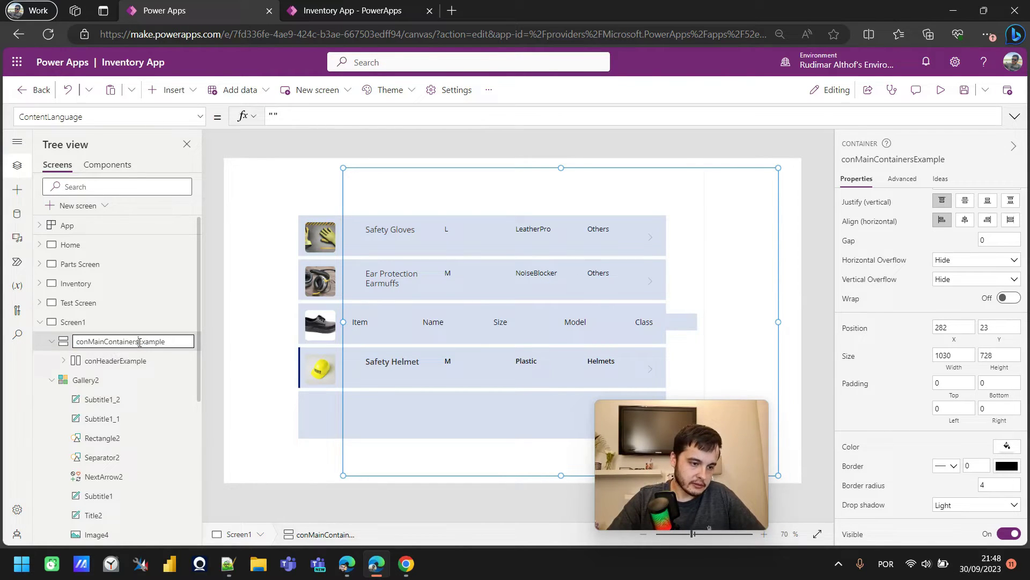
{"action": "key", "text": "Return"}
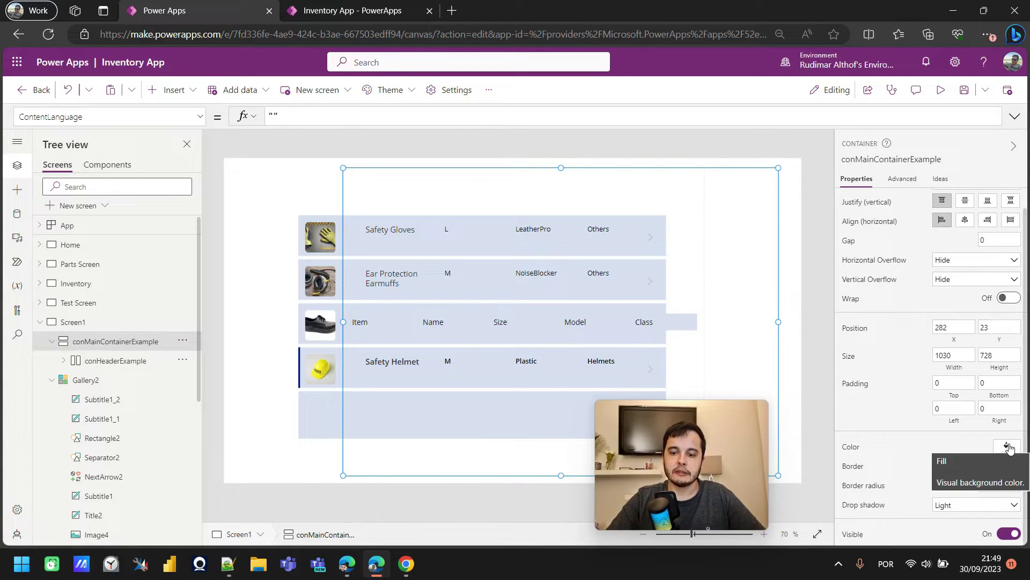
Fill conMainContainerExample with white, then switch it to a light grey theme swatch
{"action": "left_click", "coordinate": [1008, 446]}
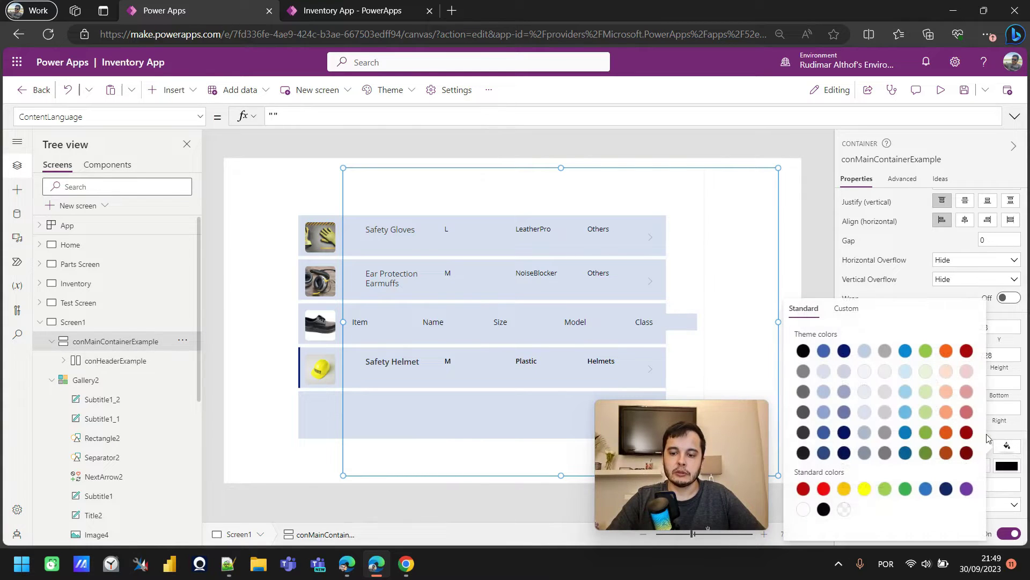
{"action": "left_click", "coordinate": [803, 509]}
{"action": "left_click", "coordinate": [115, 360]}
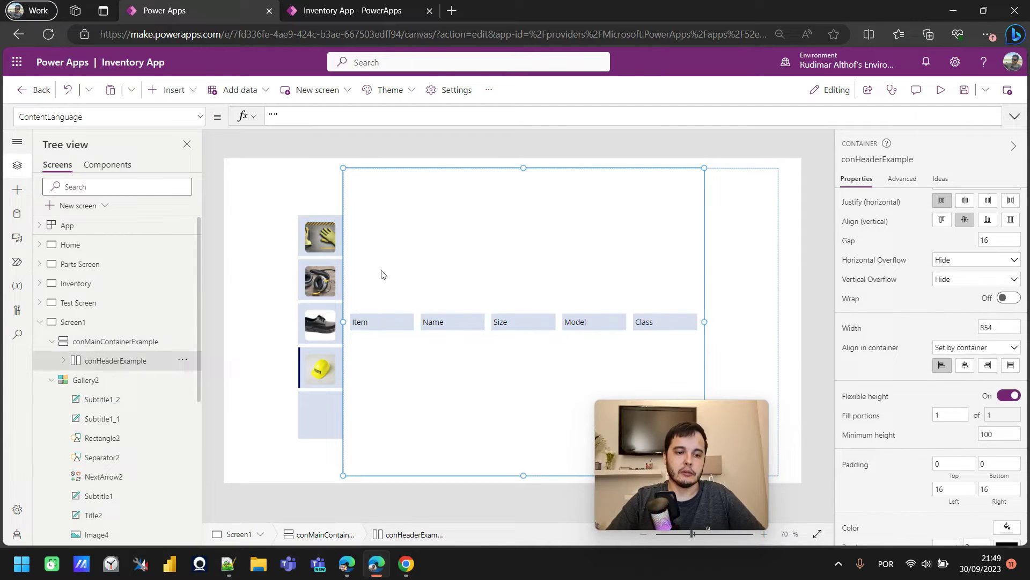
{"action": "left_click", "coordinate": [117, 341]}
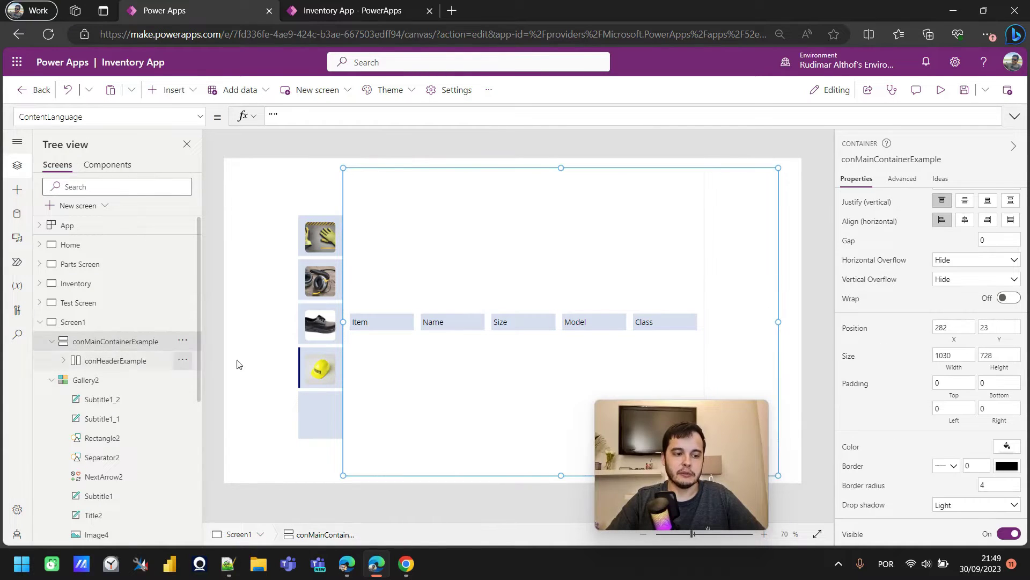
{"action": "left_click", "coordinate": [1011, 446]}
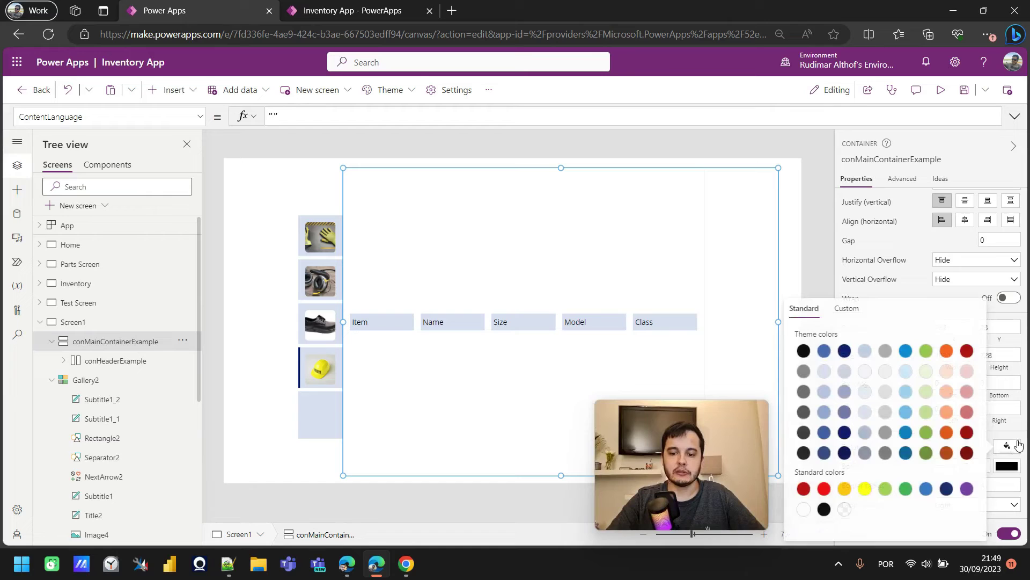
{"action": "left_click", "coordinate": [885, 371]}
{"action": "left_click", "coordinate": [808, 201]}
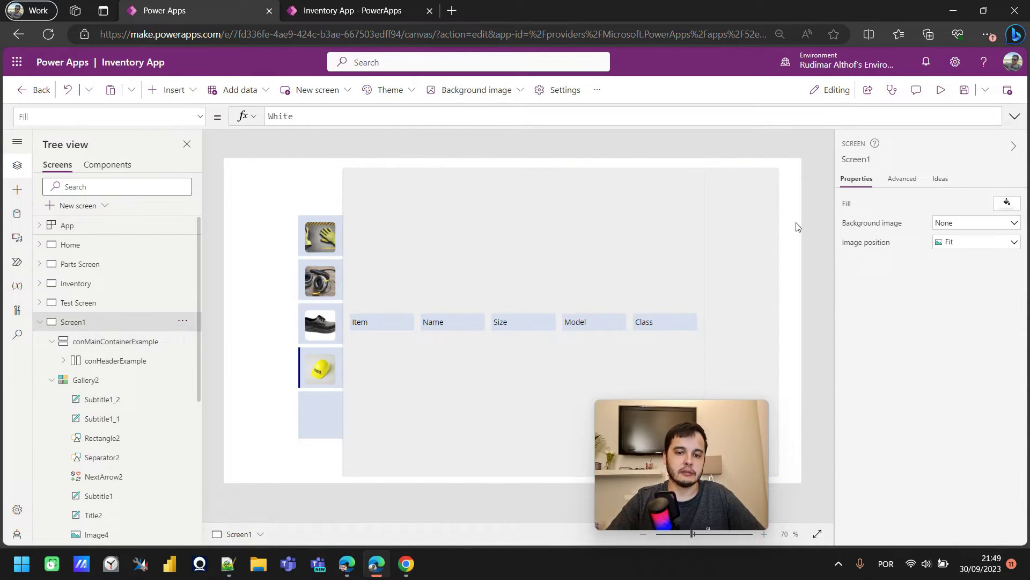
{"action": "left_click", "coordinate": [772, 243]}
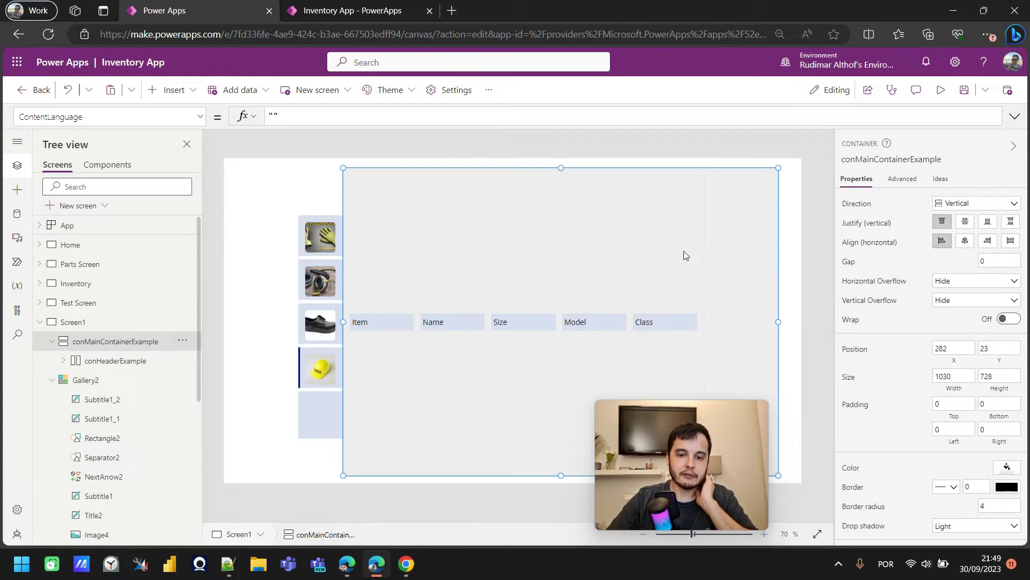
{"action": "left_click", "coordinate": [115, 361]}
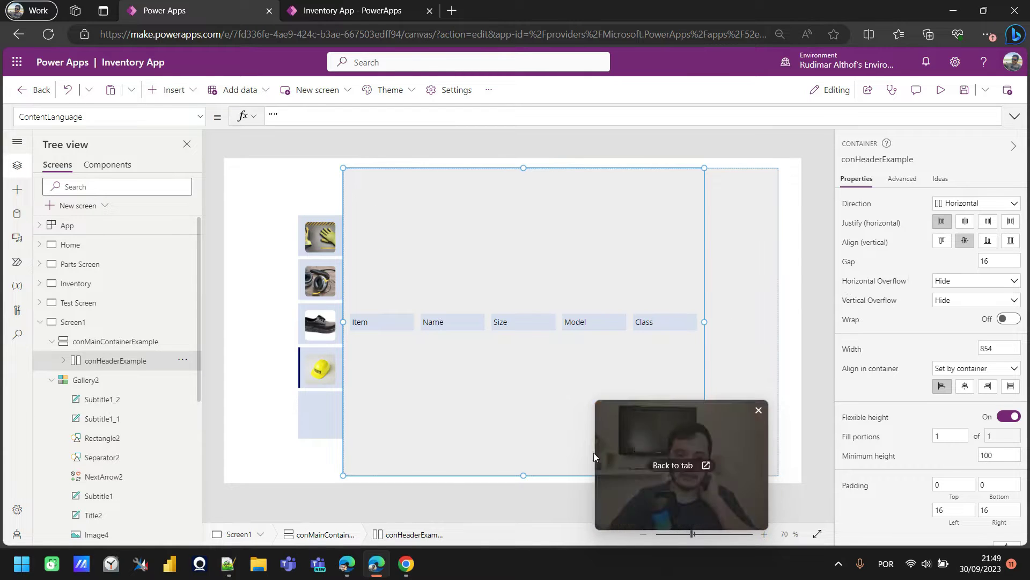
Give conHeaderExample a fixed height of 60 with Stretch alignment
{"action": "left_click", "coordinate": [1012, 417]}
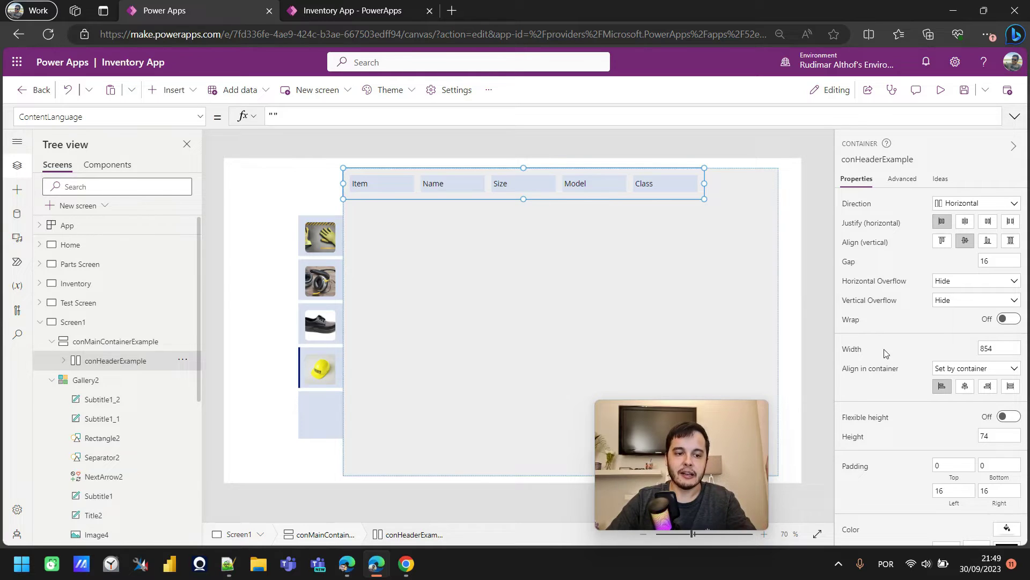
{"action": "left_click_drag", "start_coordinate": [998, 435], "coordinate": [974, 437]}
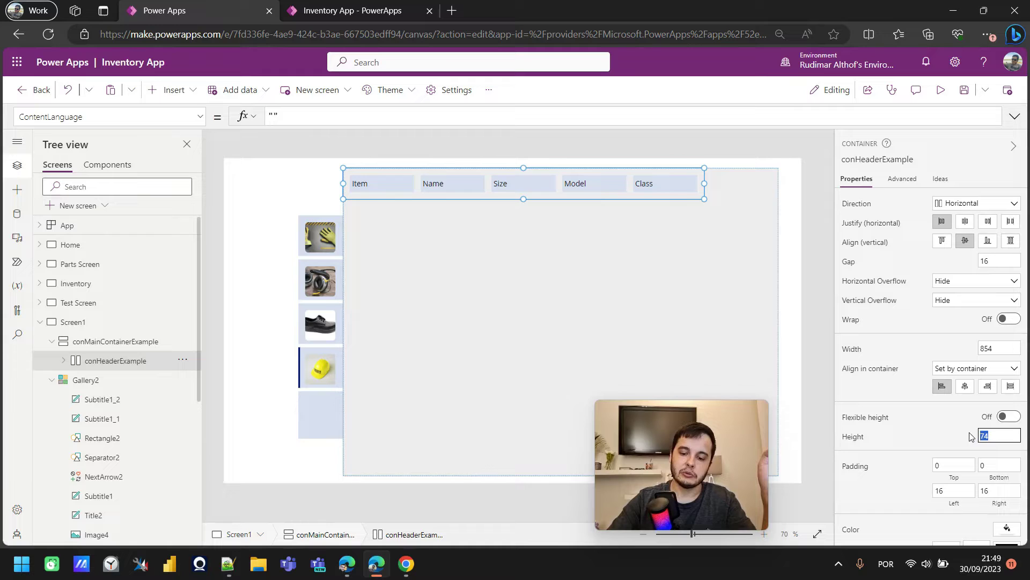
{"action": "type", "text": "60"}
{"action": "key", "text": "Return"}
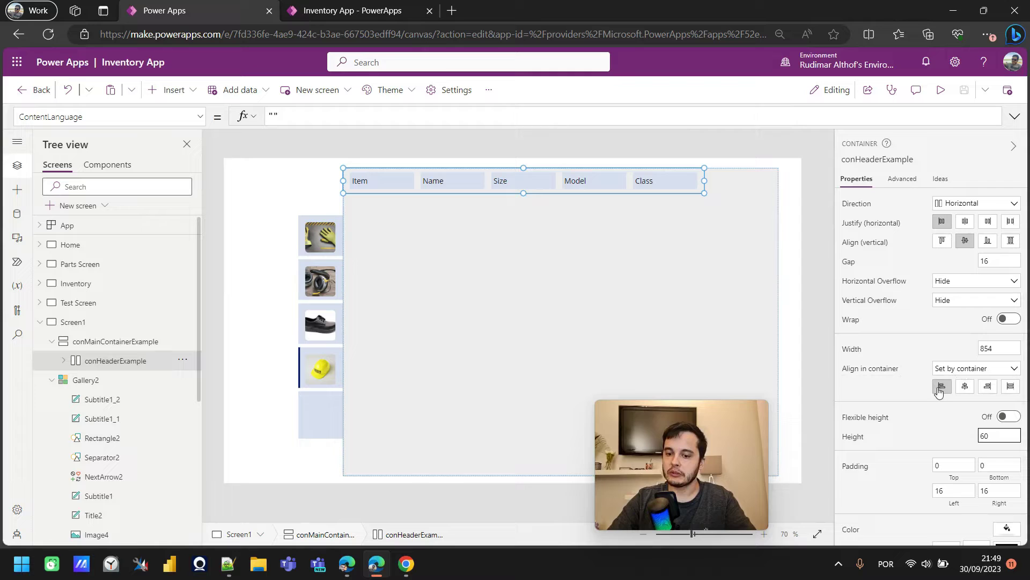
{"action": "left_click", "coordinate": [1011, 387]}
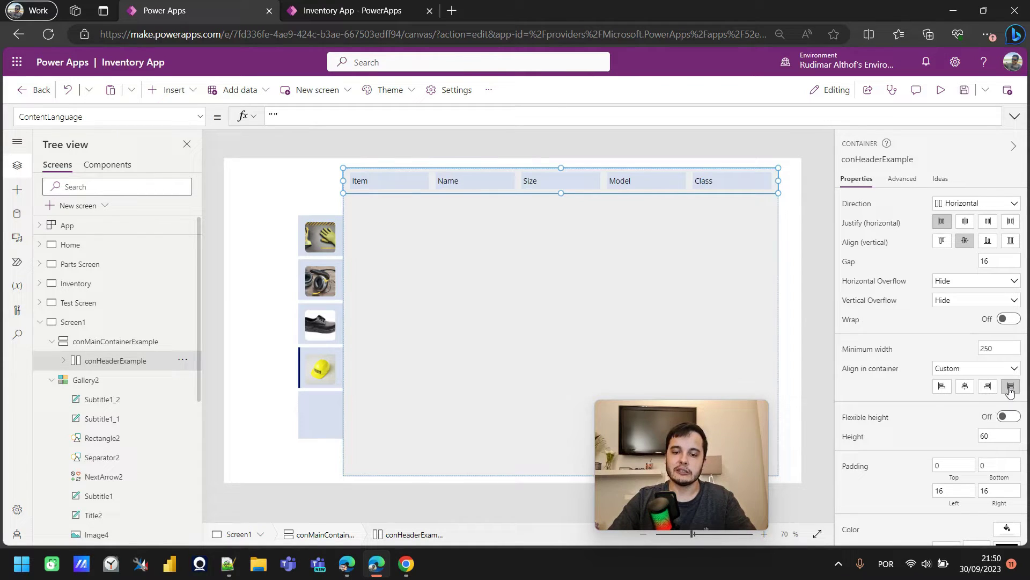
Narrow conMainContainerExample to 982 wide and shift it slightly right
{"action": "left_click", "coordinate": [717, 318]}
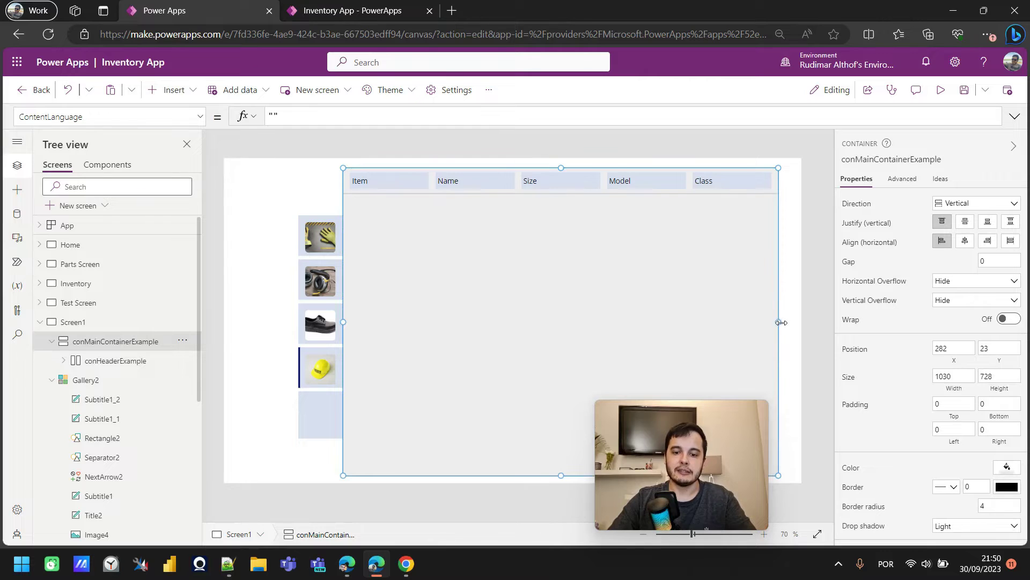
{"action": "mouse_move", "coordinate": [780, 322]}
{"action": "left_mouse_down"}
{"action": "mouse_move", "coordinate": [754, 322]}
{"action": "mouse_move", "coordinate": [760, 312]}
{"action": "left_mouse_up"}
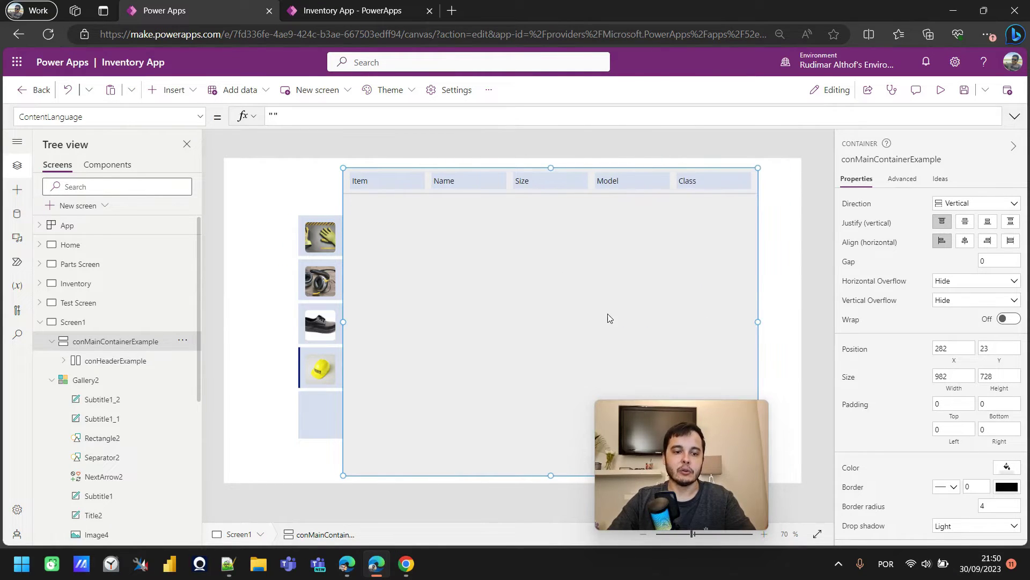
{"action": "left_click_drag", "start_coordinate": [758, 224], "coordinate": [785, 223]}
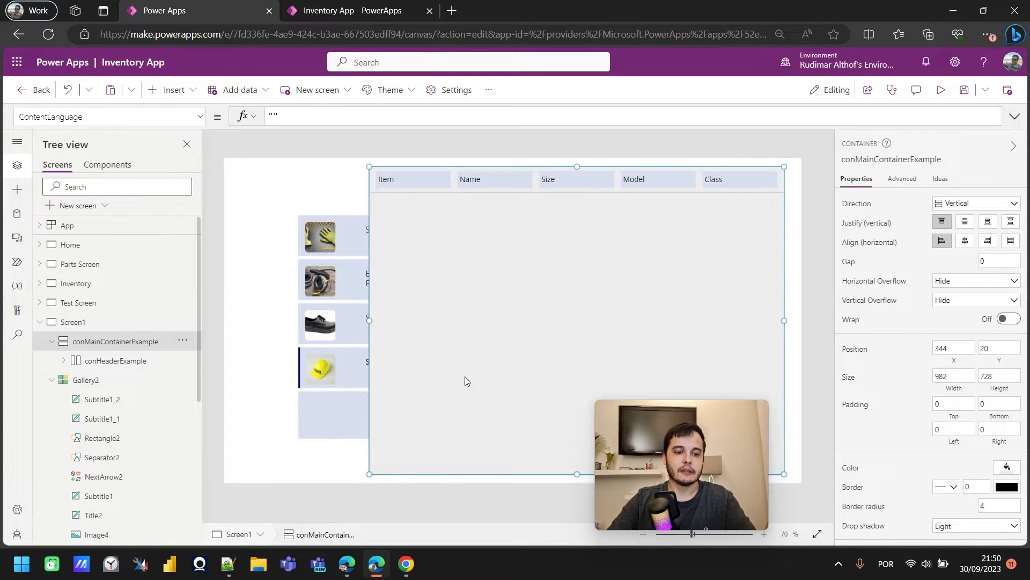
Move Gallery2 inside conMainContainerExample with cut and paste
{"action": "left_click", "coordinate": [341, 419]}
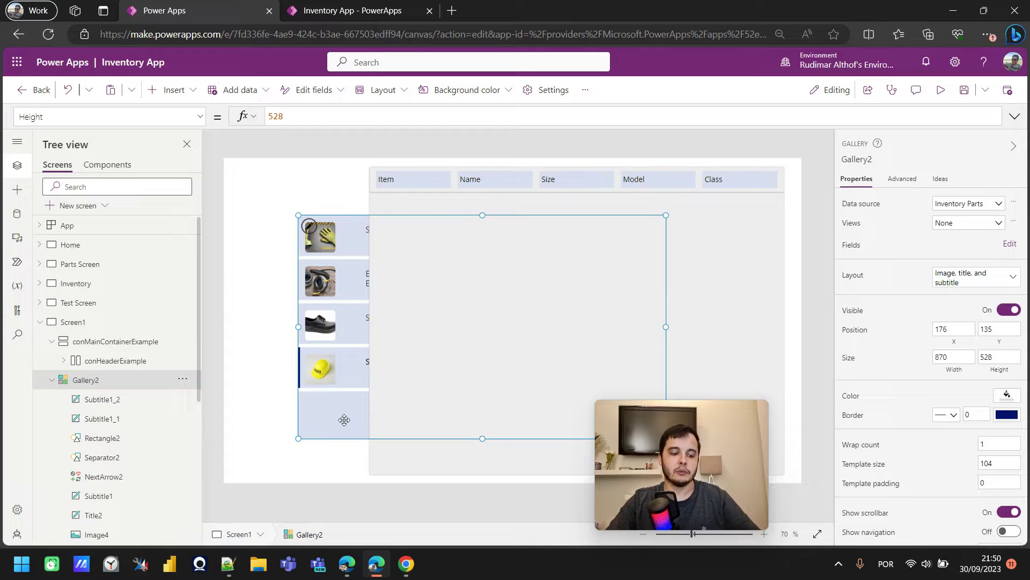
{"action": "key", "text": "Delete"}
{"action": "left_click", "coordinate": [483, 344]}
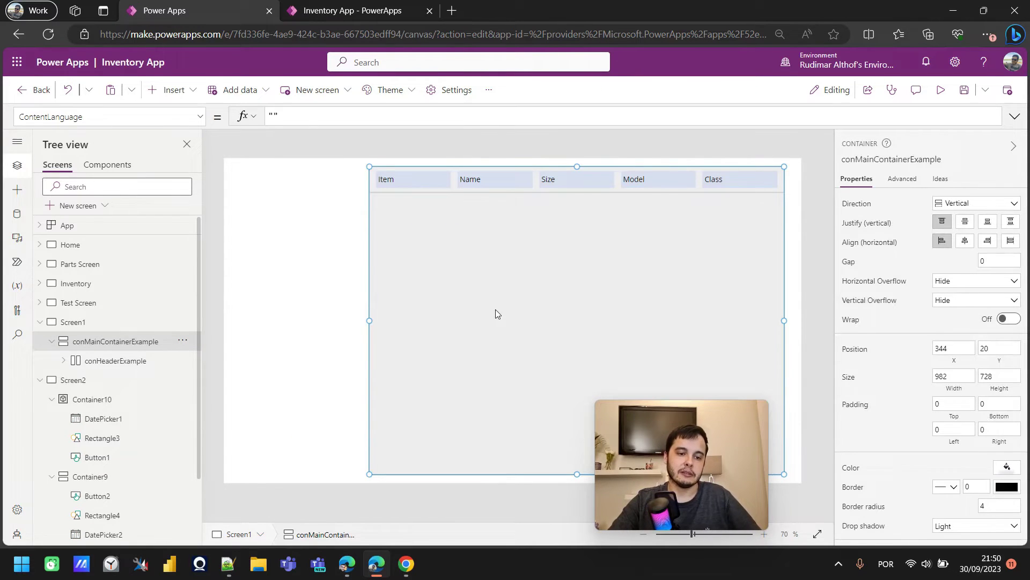
{"action": "key", "text": "ctrl+v"}
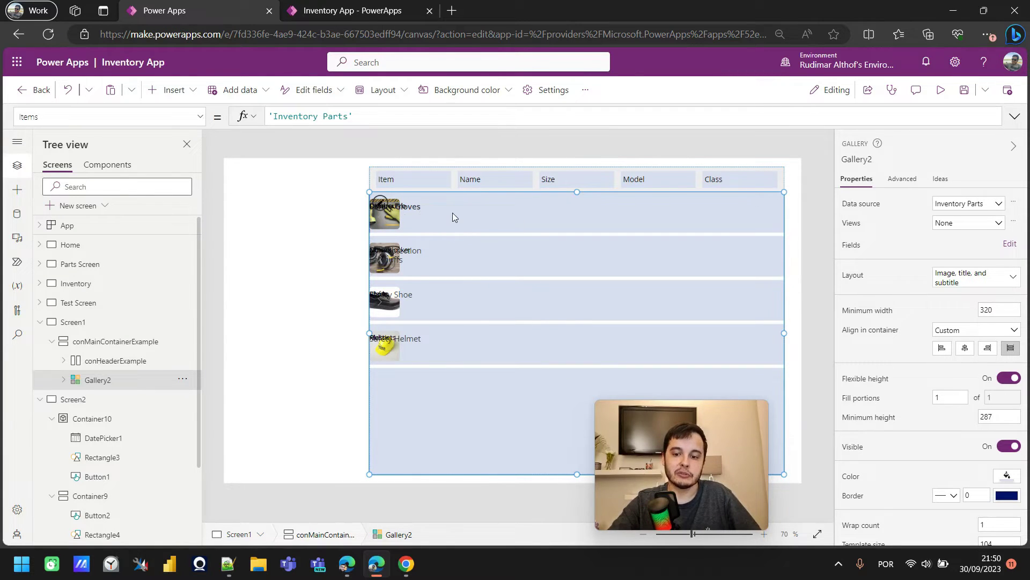
Start moving the first row's labels toward the Name, Size and Model headers
{"action": "left_click", "coordinate": [420, 209]}
{"action": "left_click", "coordinate": [458, 381]}
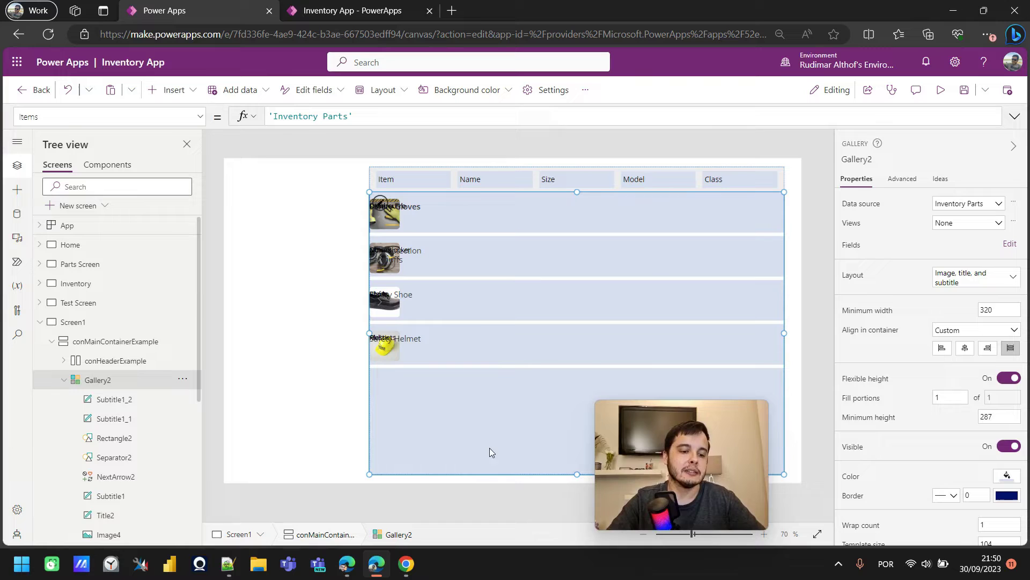
{"action": "left_click", "coordinate": [416, 211]}
{"action": "left_click_drag", "start_coordinate": [403, 211], "coordinate": [471, 207]}
{"action": "left_click_drag", "start_coordinate": [398, 208], "coordinate": [564, 206]}
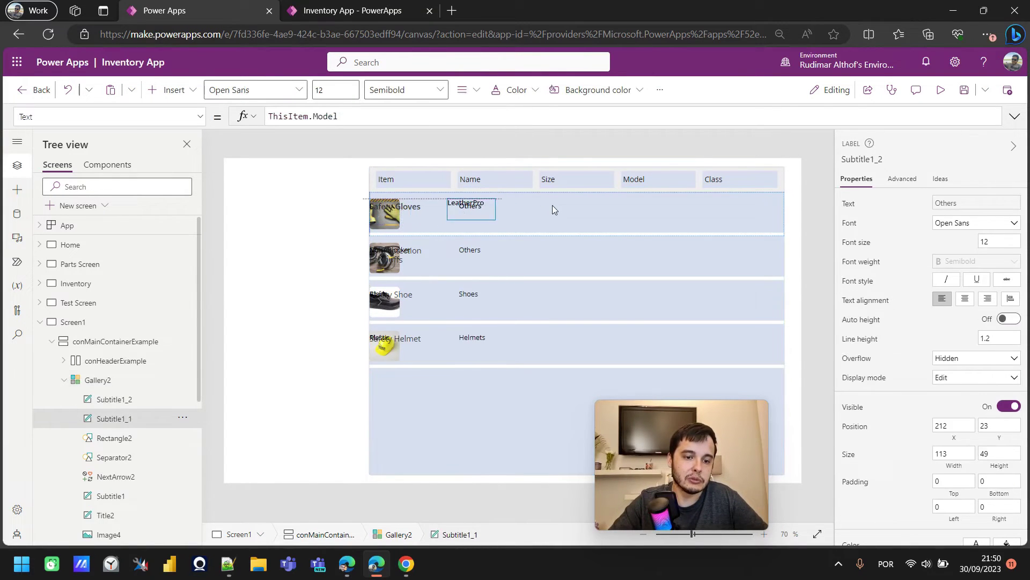
{"action": "left_click_drag", "start_coordinate": [398, 208], "coordinate": [661, 210]}
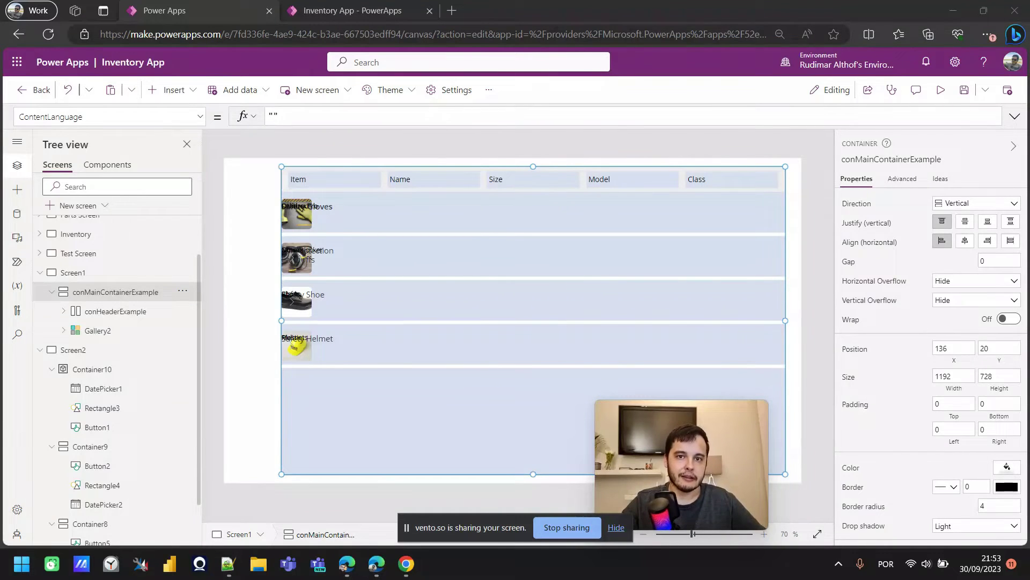
{"action": "left_click_drag", "start_coordinate": [681, 419], "coordinate": [924, 420]}
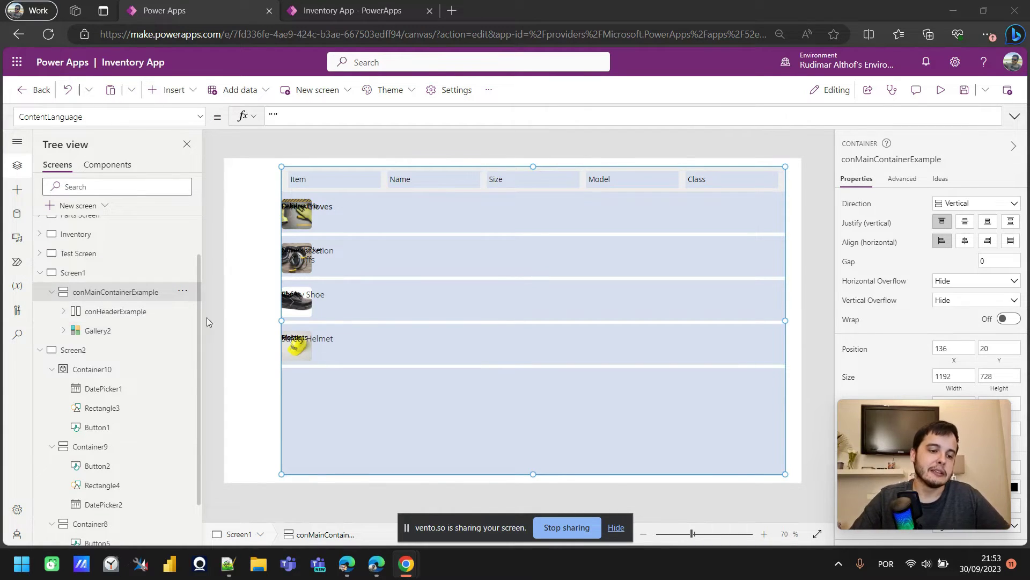
Align the row's name, LeatherPro, size and class values under their matching column headers
{"action": "left_click_drag", "start_coordinate": [325, 215], "coordinate": [426, 203]}
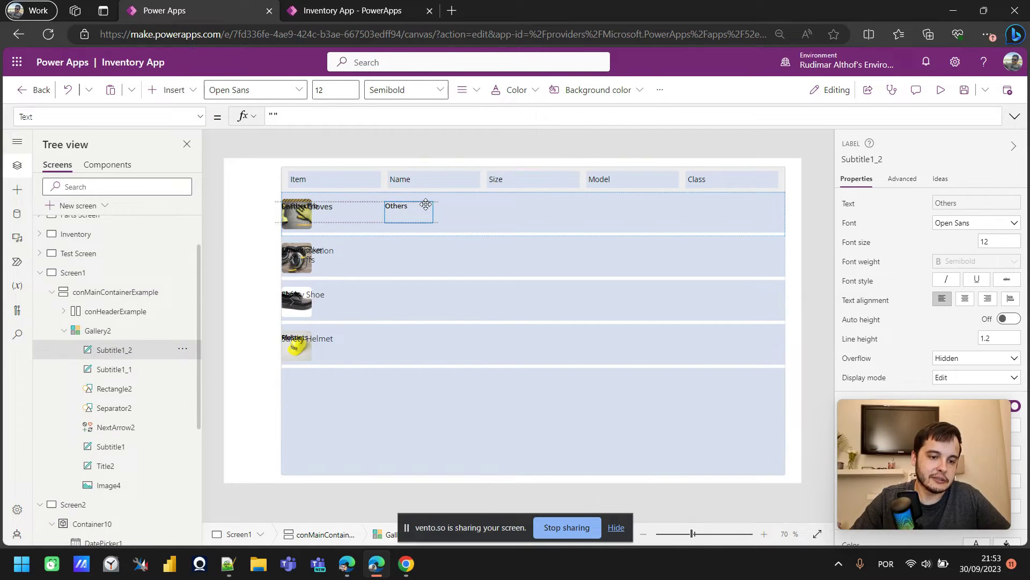
{"action": "left_click_drag", "start_coordinate": [320, 214], "coordinate": [520, 210]}
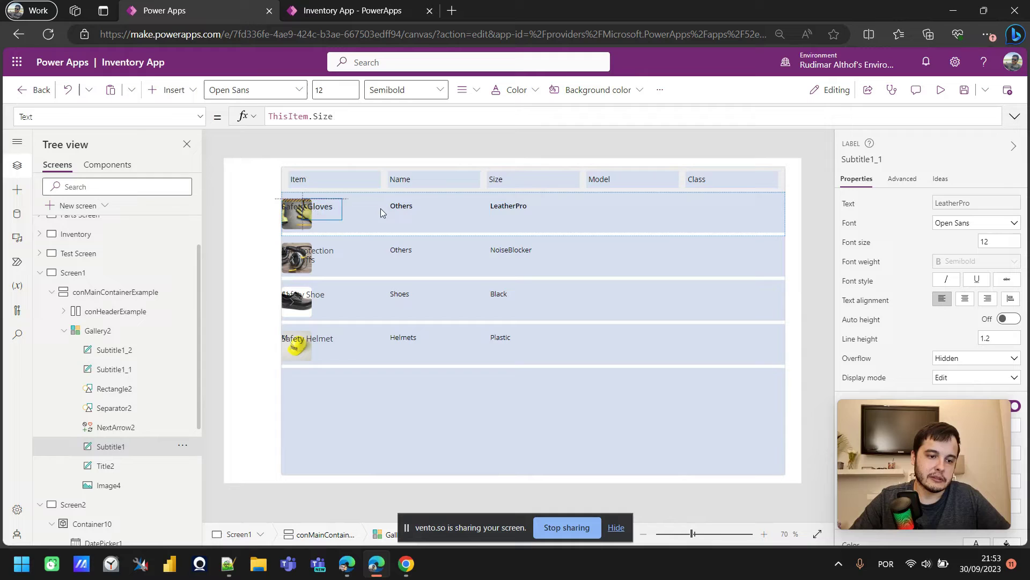
{"action": "left_click_drag", "start_coordinate": [320, 211], "coordinate": [557, 210]}
{"action": "left_click_drag", "start_coordinate": [620, 209], "coordinate": [629, 209]}
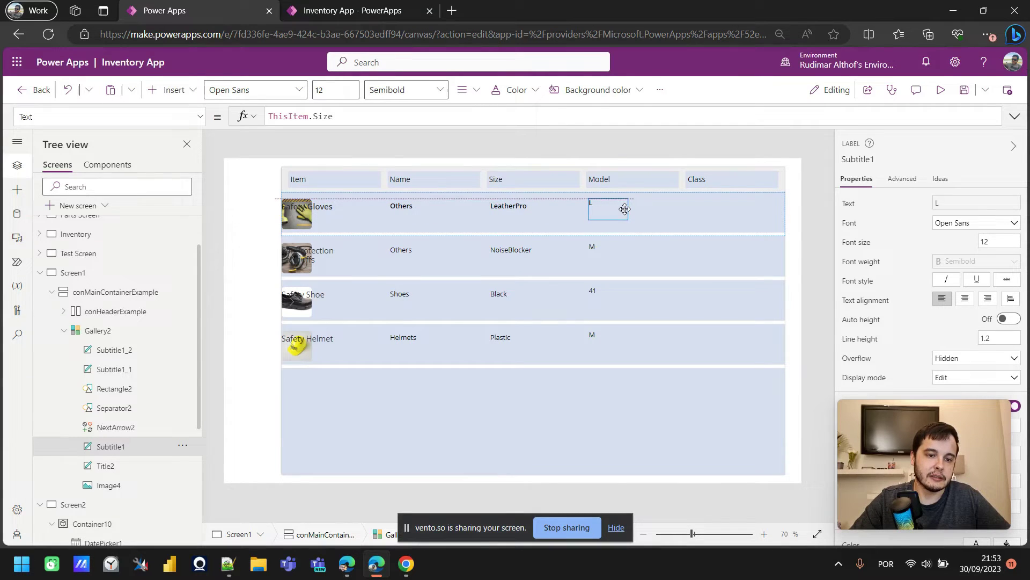
{"action": "mouse_move", "coordinate": [508, 207]}
{"action": "left_mouse_down"}
{"action": "mouse_move", "coordinate": [644, 205]}
{"action": "mouse_move", "coordinate": [495, 203]}
{"action": "left_mouse_up"}
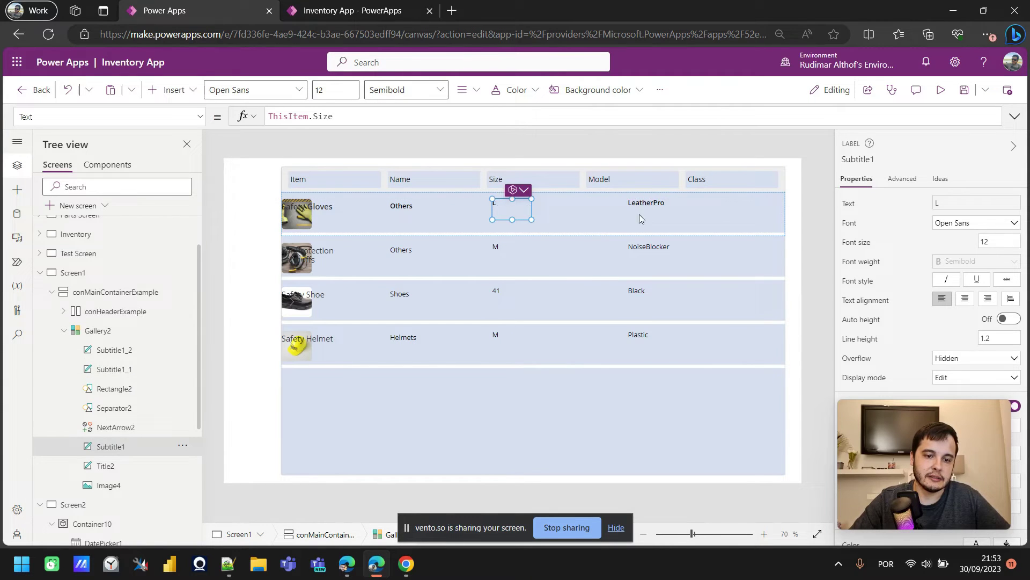
{"action": "left_click_drag", "start_coordinate": [646, 203], "coordinate": [608, 203]}
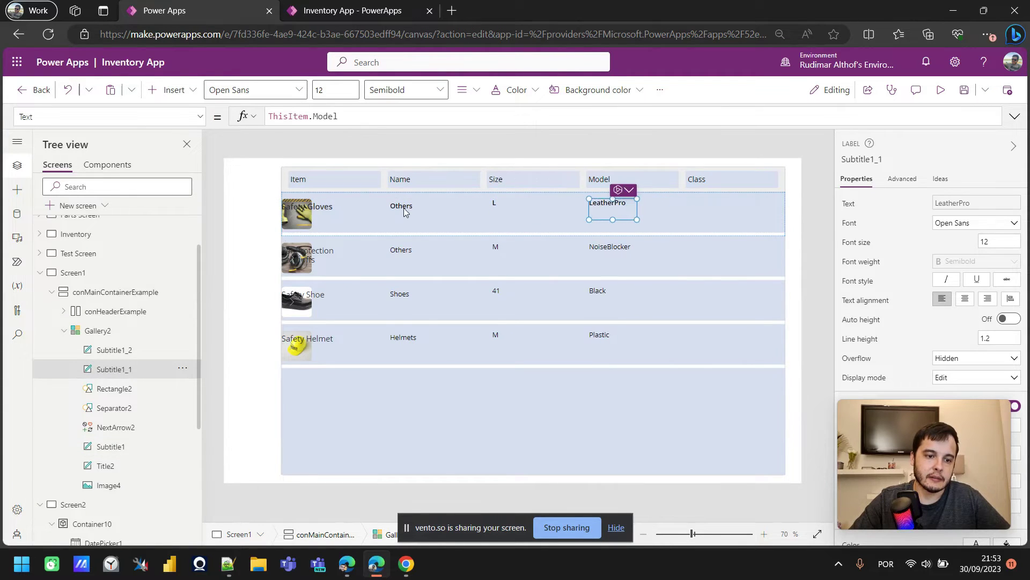
{"action": "left_click_drag", "start_coordinate": [405, 212], "coordinate": [701, 205]}
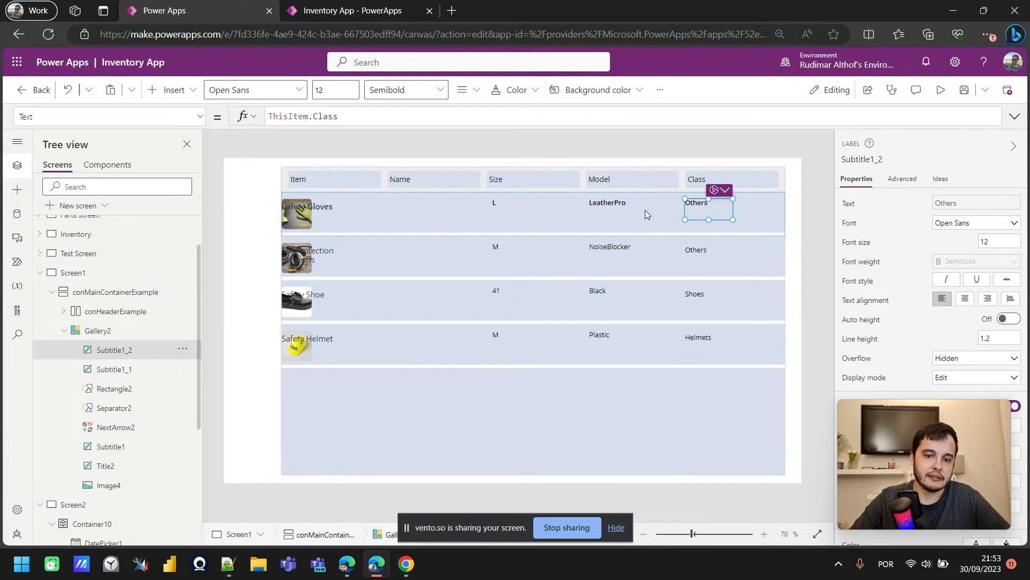
{"action": "left_click_drag", "start_coordinate": [323, 207], "coordinate": [423, 206]}
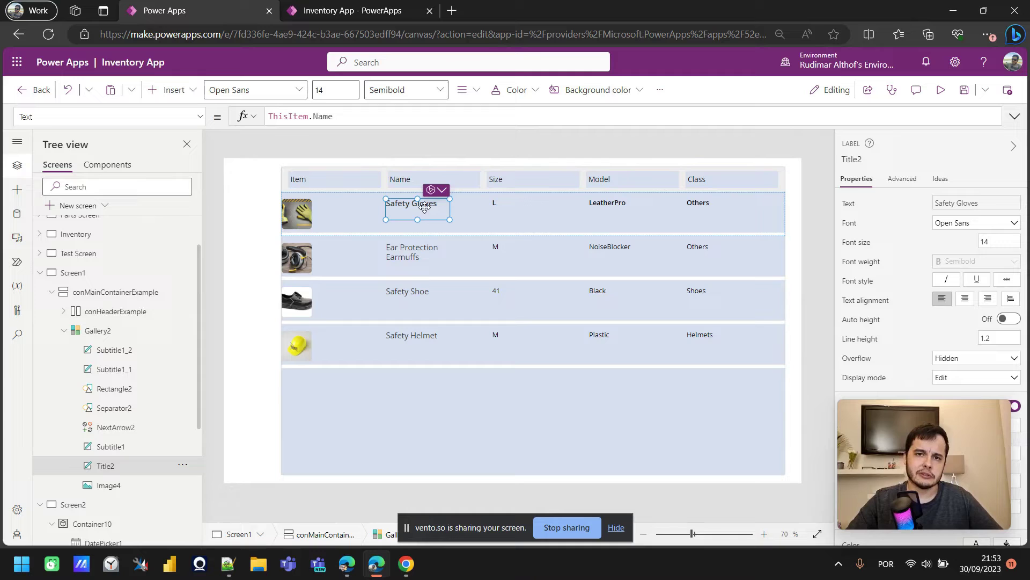
Move NextArrow2 to the row's right end and nudge Image4 right
{"action": "left_click", "coordinate": [579, 299]}
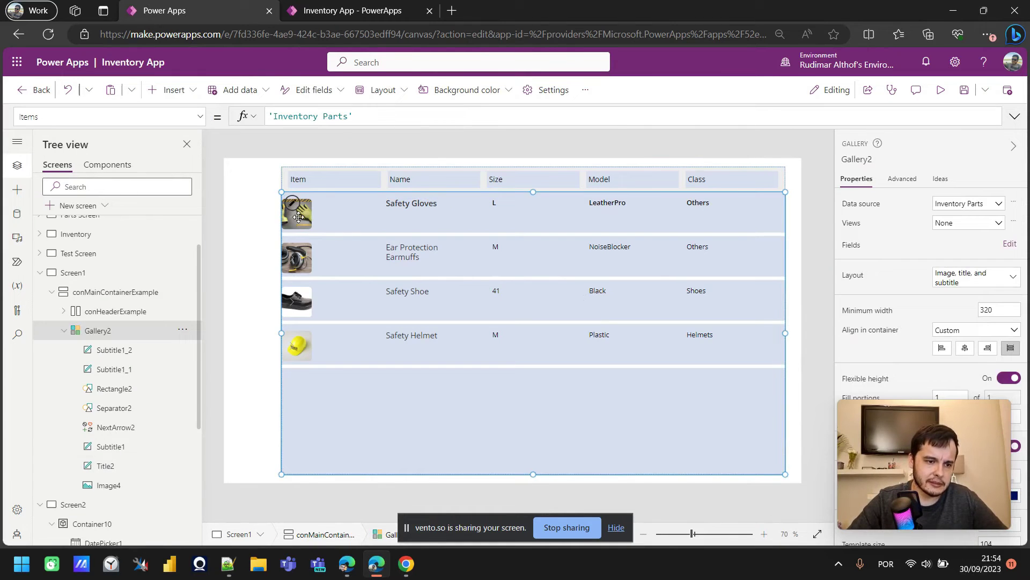
{"action": "left_click", "coordinate": [301, 213]}
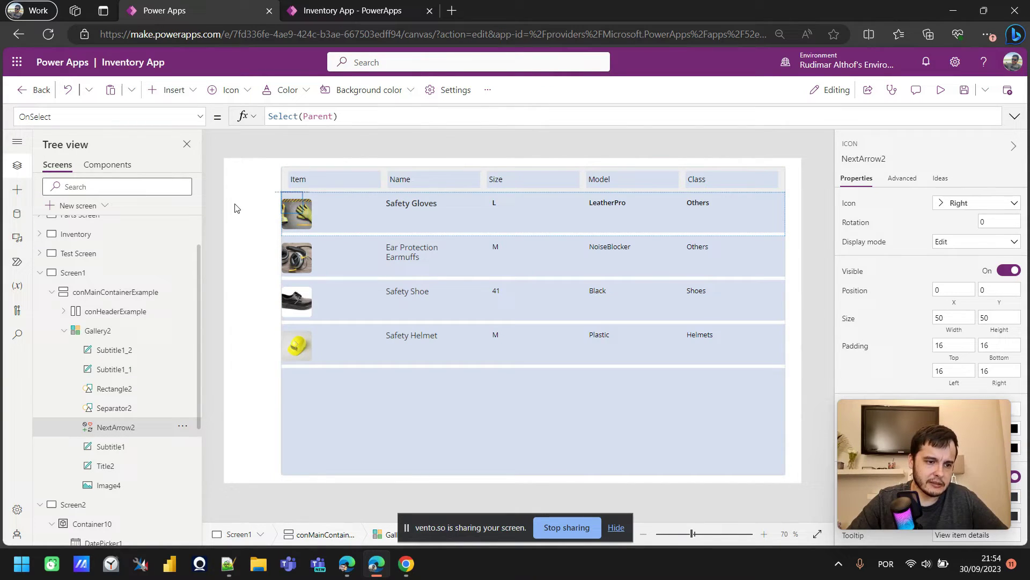
{"action": "left_click_drag", "start_coordinate": [297, 209], "coordinate": [764, 210]}
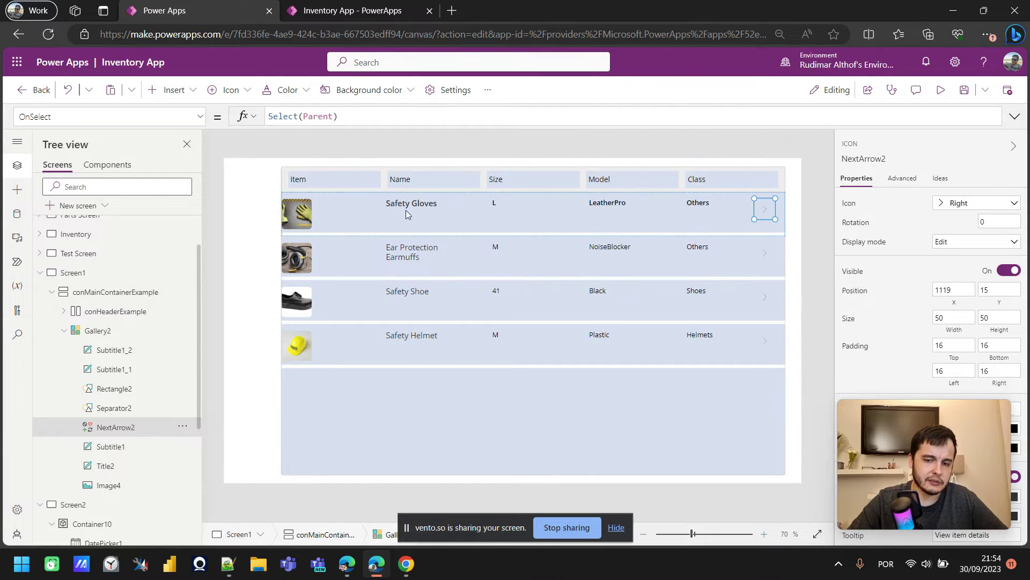
{"action": "left_click_drag", "start_coordinate": [302, 229], "coordinate": [313, 223]}
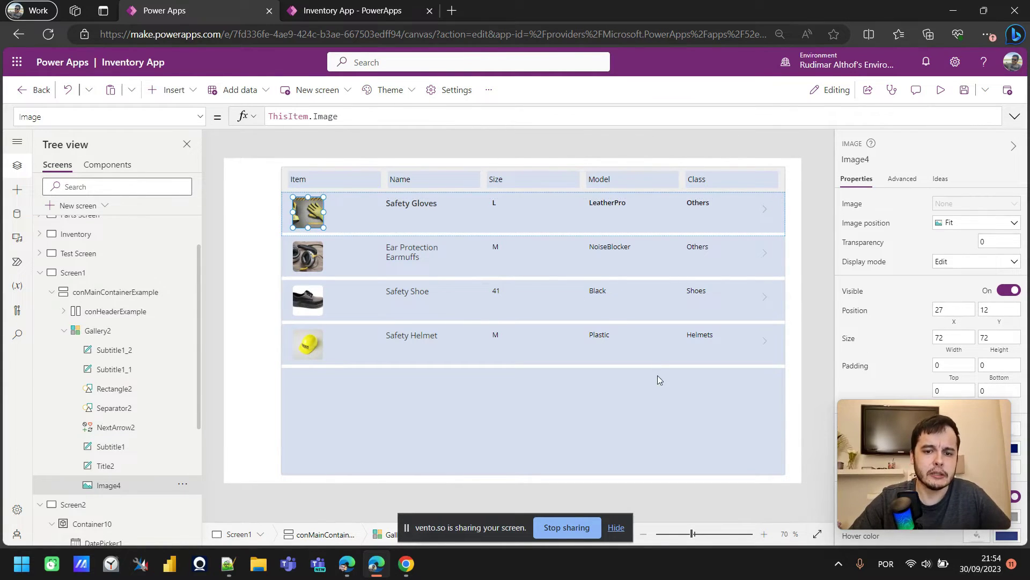
Walk Screen1, conMainContainerExample and conHeaderExample in the Tree view, then collapse Gallery2
{"action": "left_click", "coordinate": [811, 193]}
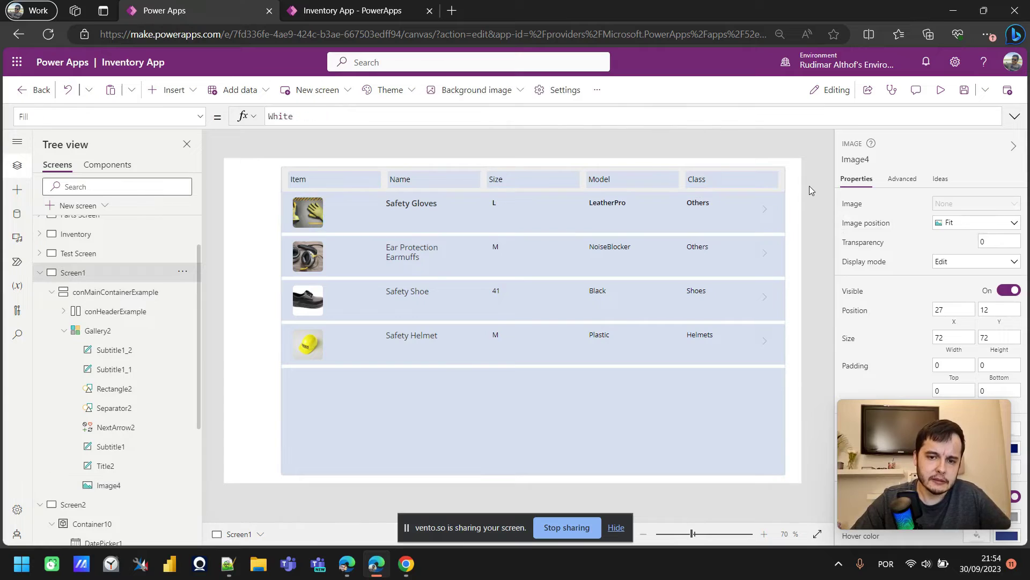
{"action": "left_click", "coordinate": [606, 409]}
{"action": "left_click", "coordinate": [142, 293]}
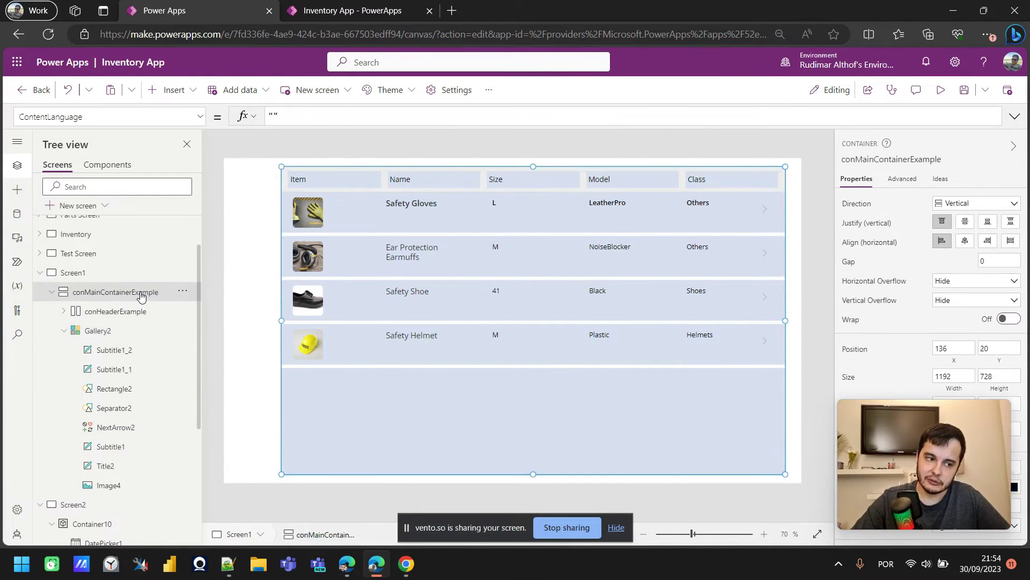
{"action": "left_click", "coordinate": [103, 313]}
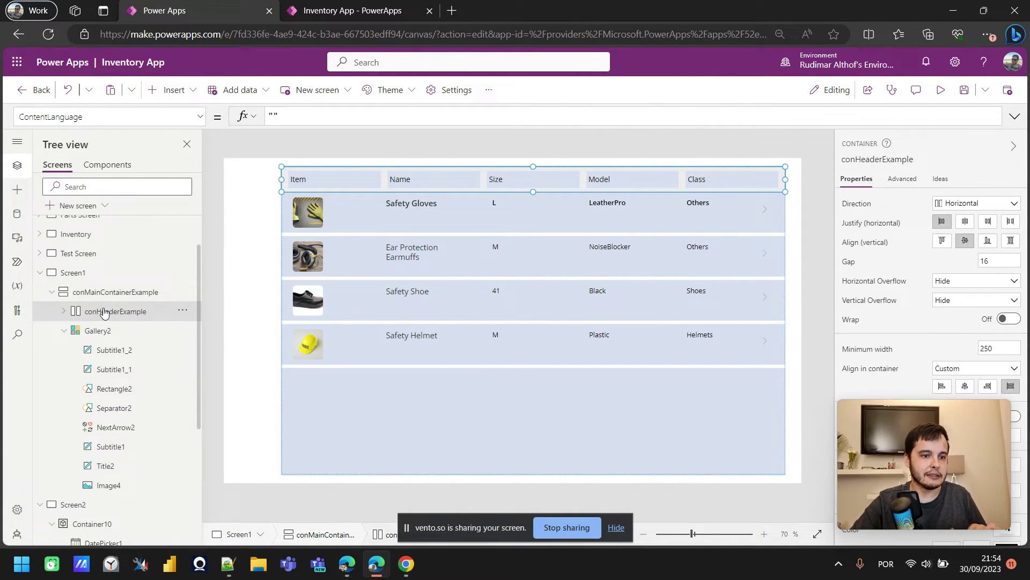
{"action": "left_click", "coordinate": [97, 331]}
{"action": "left_click", "coordinate": [64, 330]}
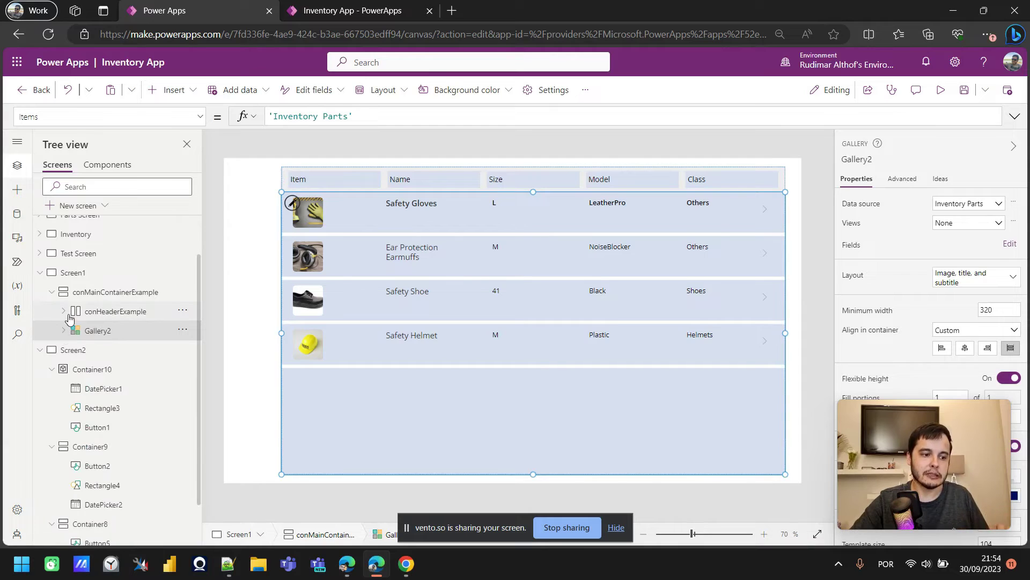
{"action": "scroll", "coordinate": [886, 306], "scroll_direction": "down", "scroll_amount": 3}
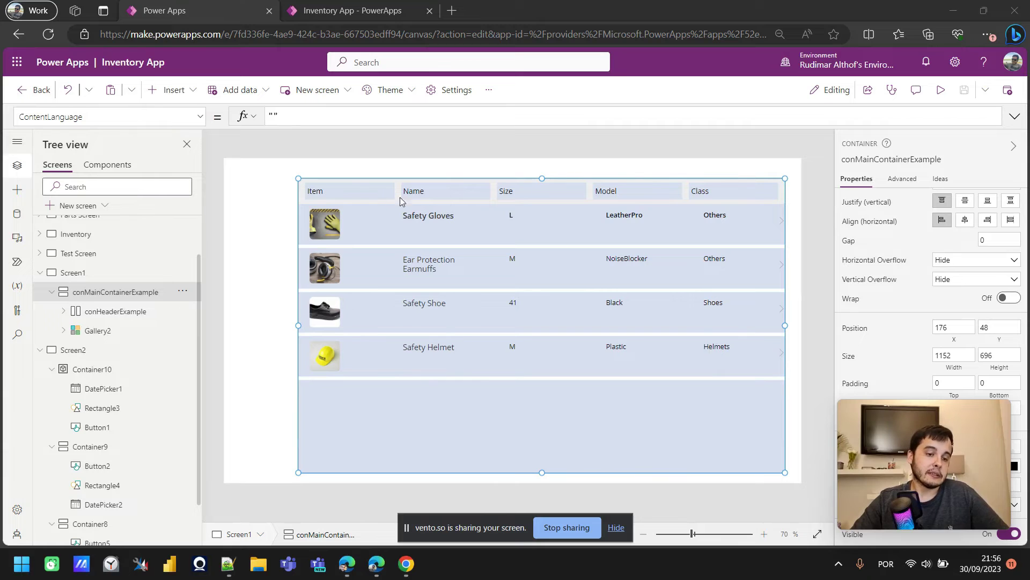
Place the main container at 0,0 with Width Parent.Width and Height Parent.Height
{"action": "mouse_move", "coordinate": [297, 176]}
{"action": "left_mouse_down"}
{"action": "mouse_move", "coordinate": [298, 201]}
{"action": "mouse_move", "coordinate": [398, 168]}
{"action": "left_mouse_up"}
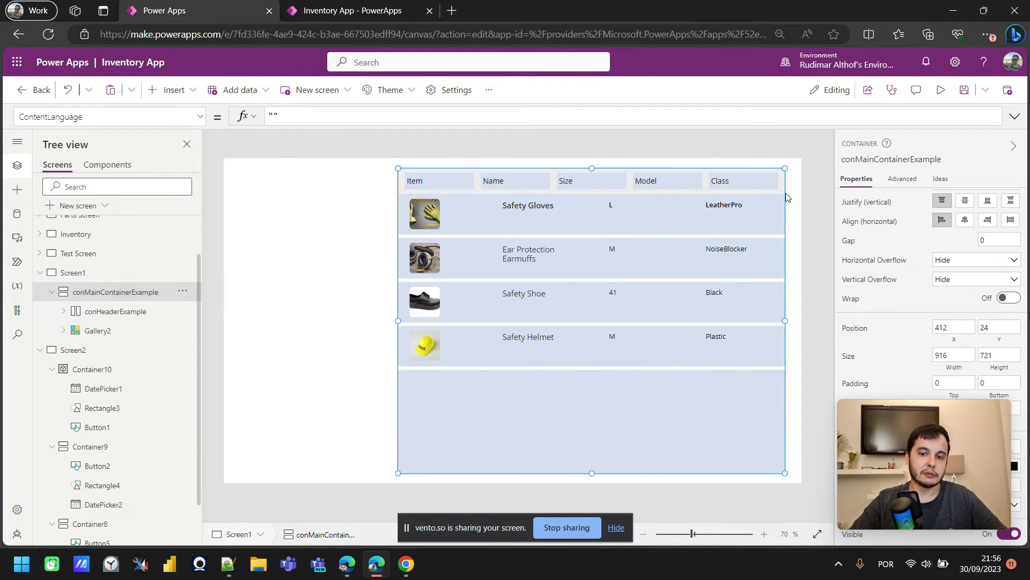
{"action": "left_click_drag", "start_coordinate": [781, 184], "coordinate": [556, 165]}
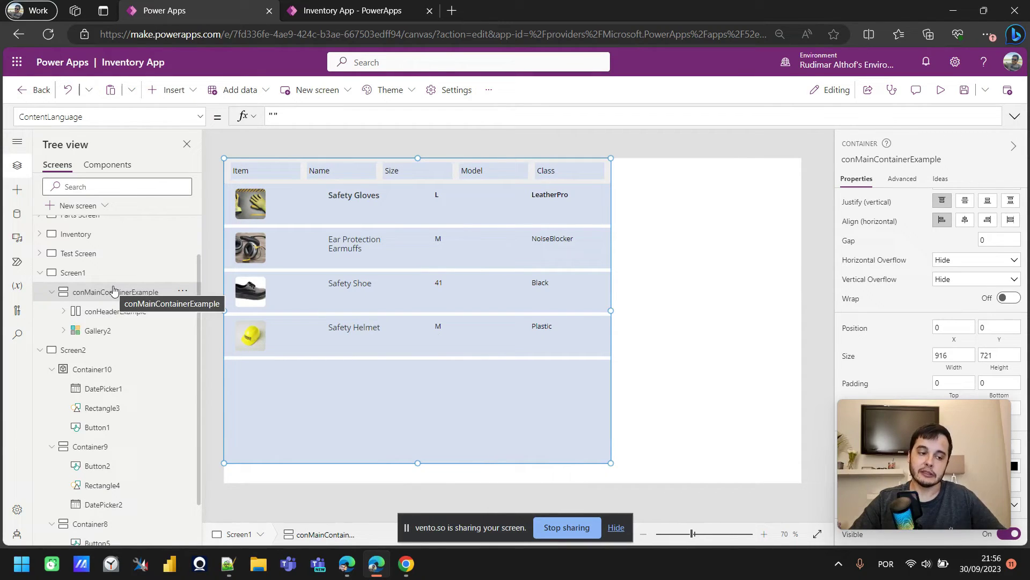
{"action": "left_click", "coordinate": [954, 368]}
{"action": "type", "text": "Par"}
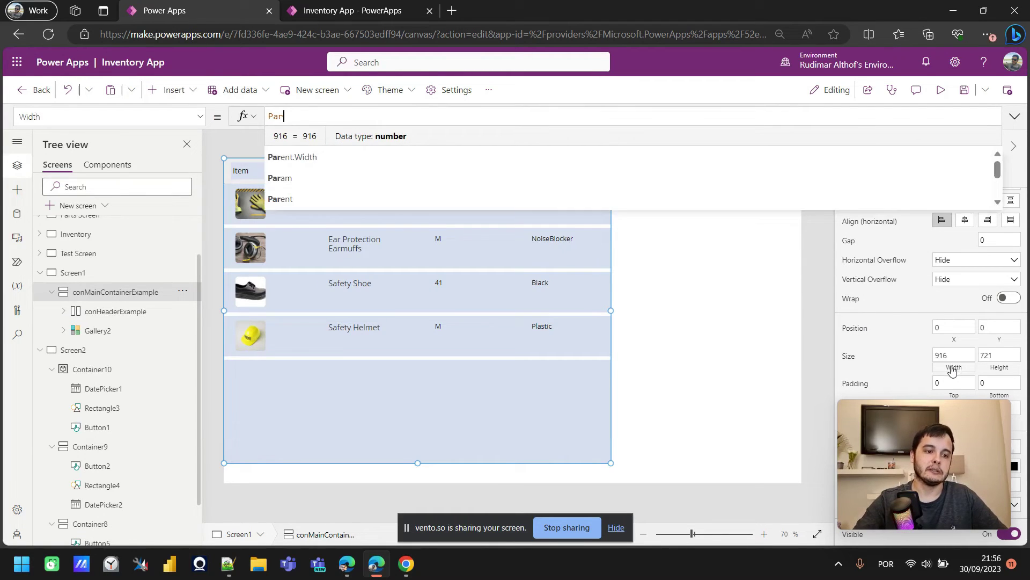
{"action": "type", "text": "ent.Width"}
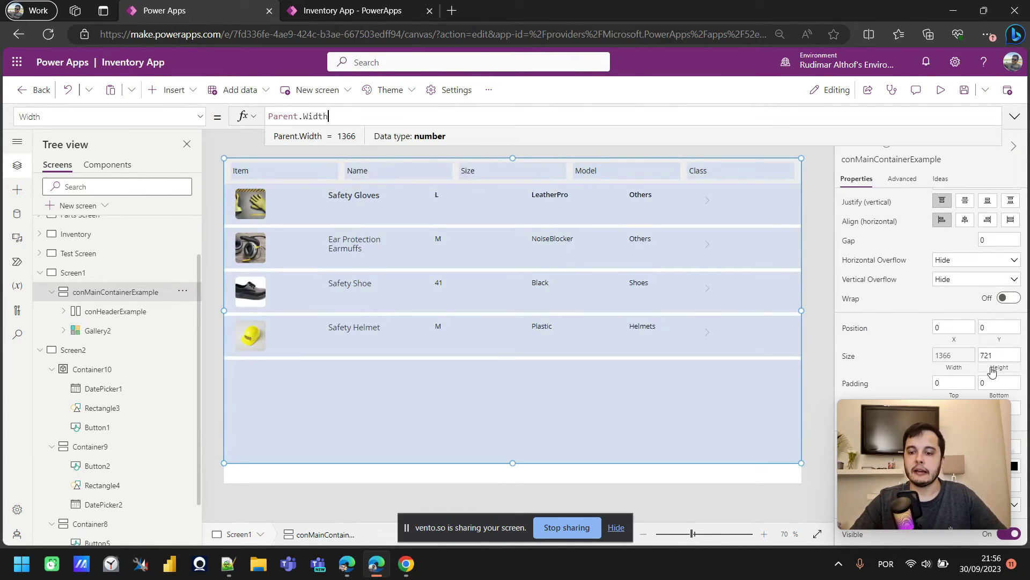
{"action": "left_click", "coordinate": [992, 369]}
{"action": "key", "text": "BackSpace"}
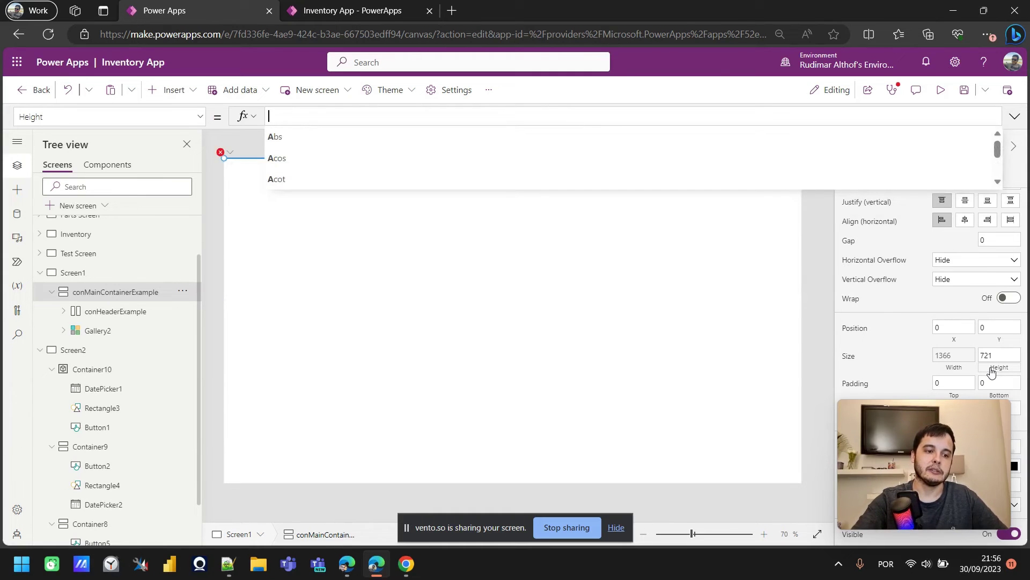
{"action": "type", "text": "Par"}
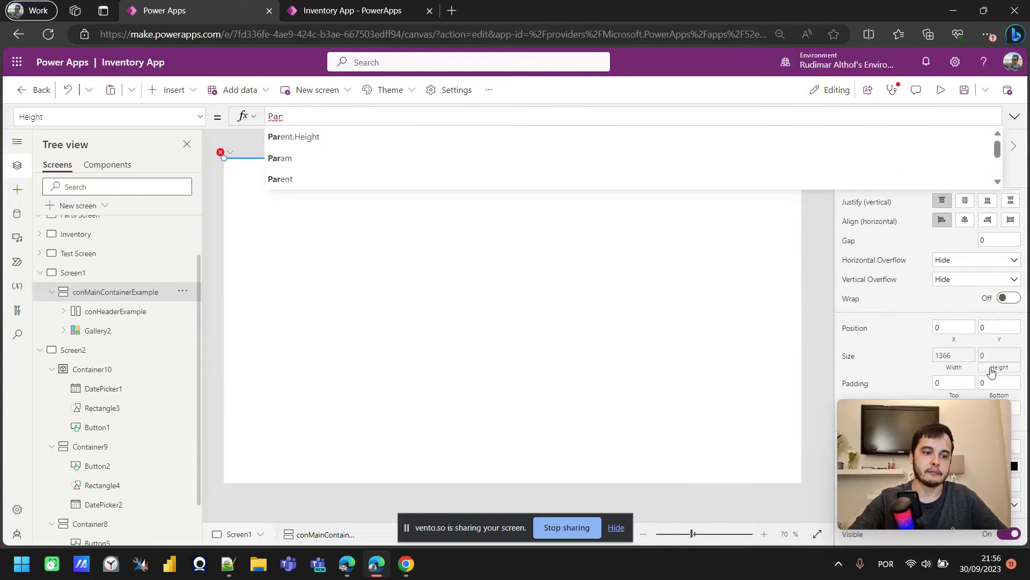
{"action": "type", "text": "ent.Height"}
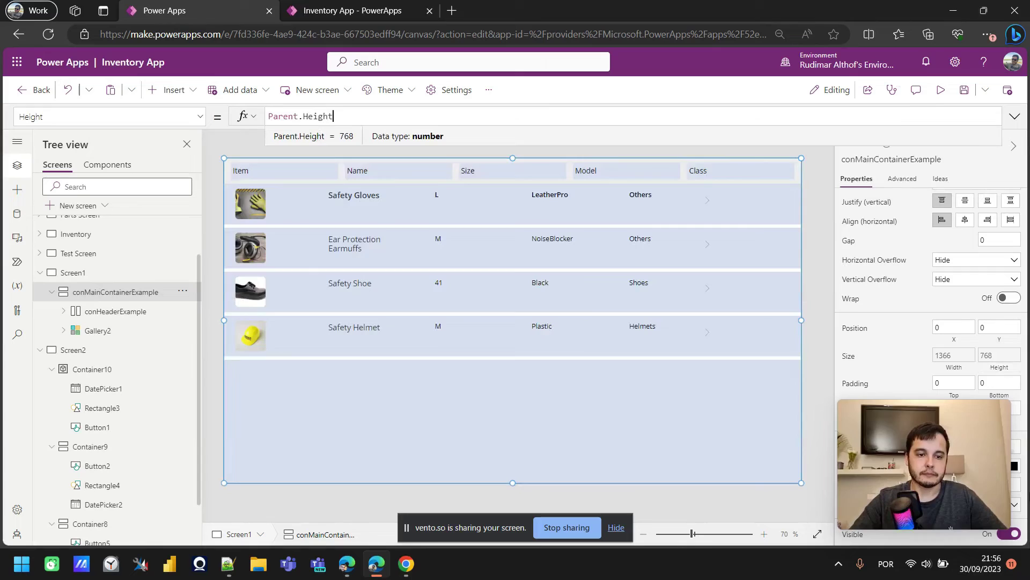
Preview the app in a narrowed browser window and highlight the Safety Gloves, Name and Size text
{"action": "left_click", "coordinate": [941, 95]}
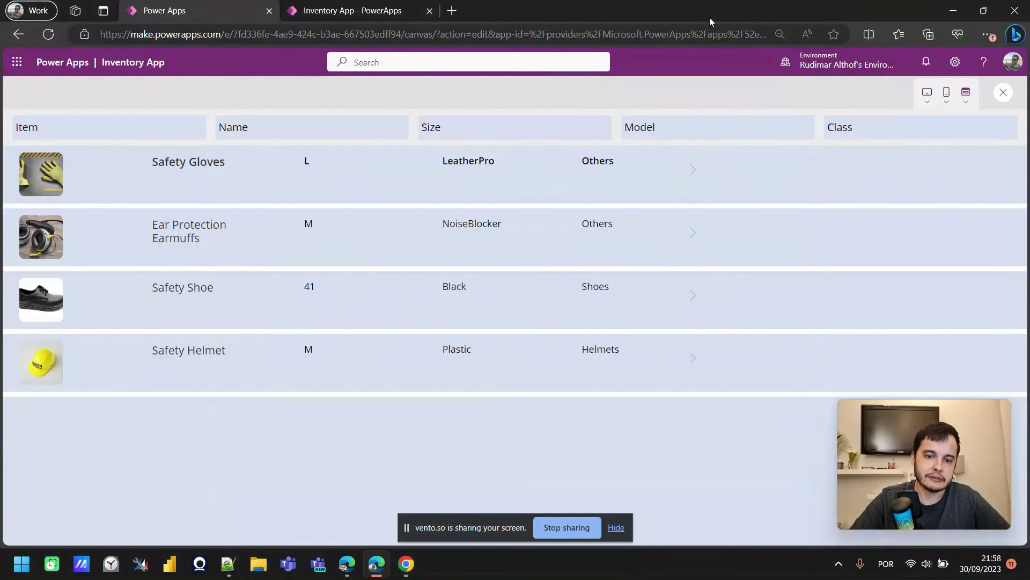
{"action": "left_click_drag", "start_coordinate": [714, 12], "coordinate": [660, 37]}
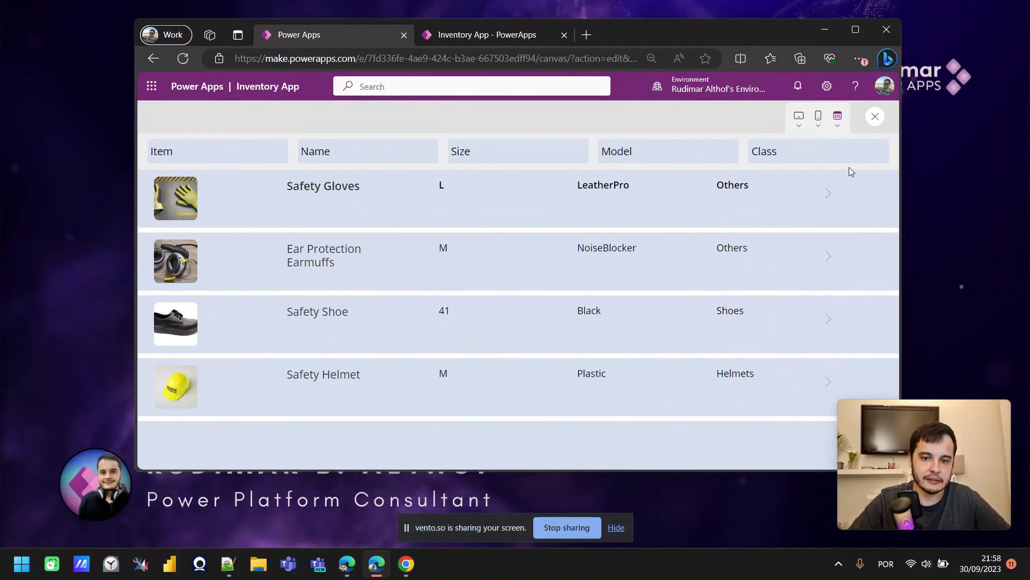
{"action": "mouse_move", "coordinate": [901, 152]}
{"action": "left_mouse_down"}
{"action": "mouse_move", "coordinate": [713, 155]}
{"action": "mouse_move", "coordinate": [813, 163]}
{"action": "mouse_move", "coordinate": [723, 166]}
{"action": "left_mouse_up"}
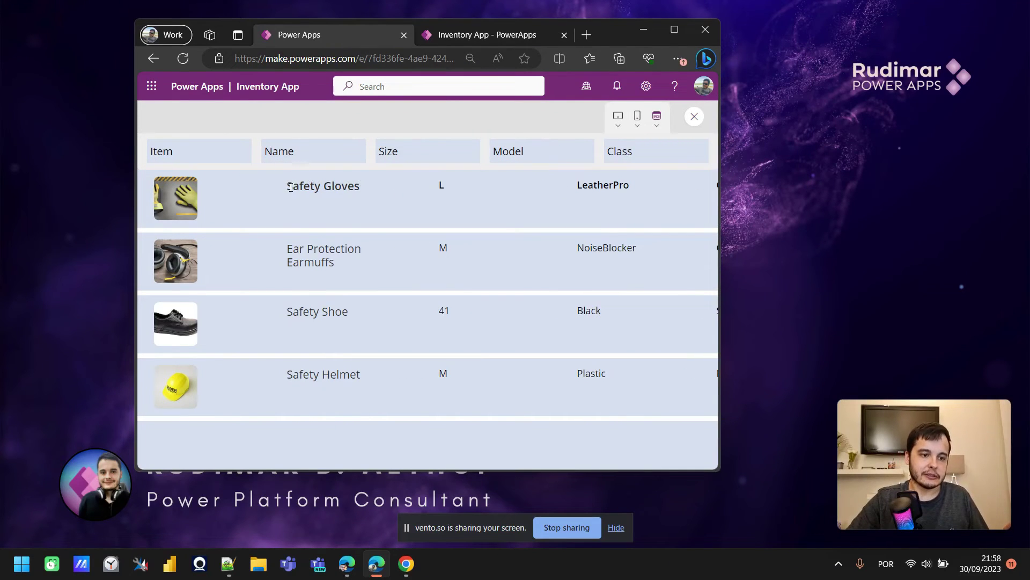
{"action": "left_click_drag", "start_coordinate": [287, 186], "coordinate": [369, 190]}
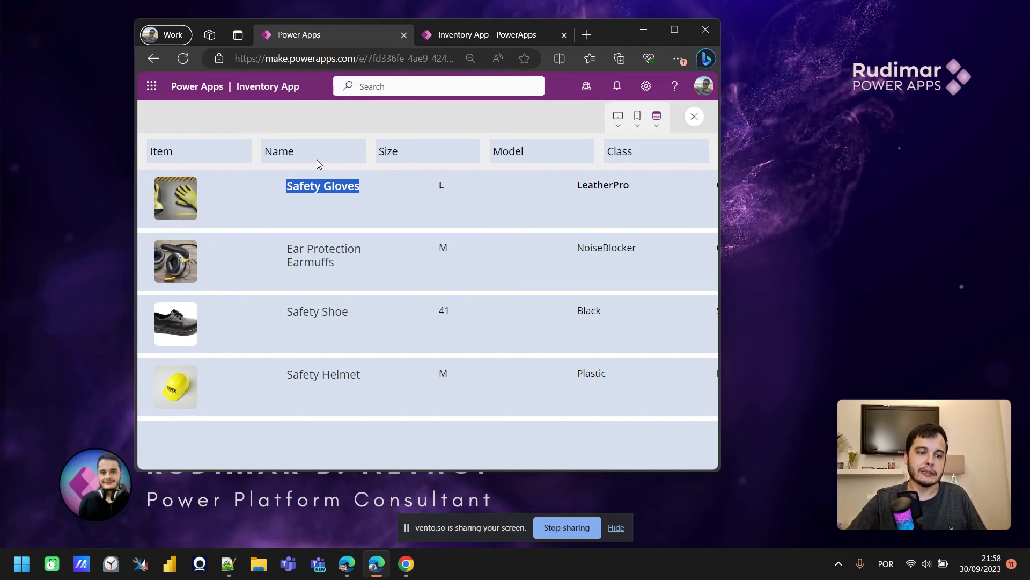
{"action": "left_click_drag", "start_coordinate": [296, 151], "coordinate": [285, 153]}
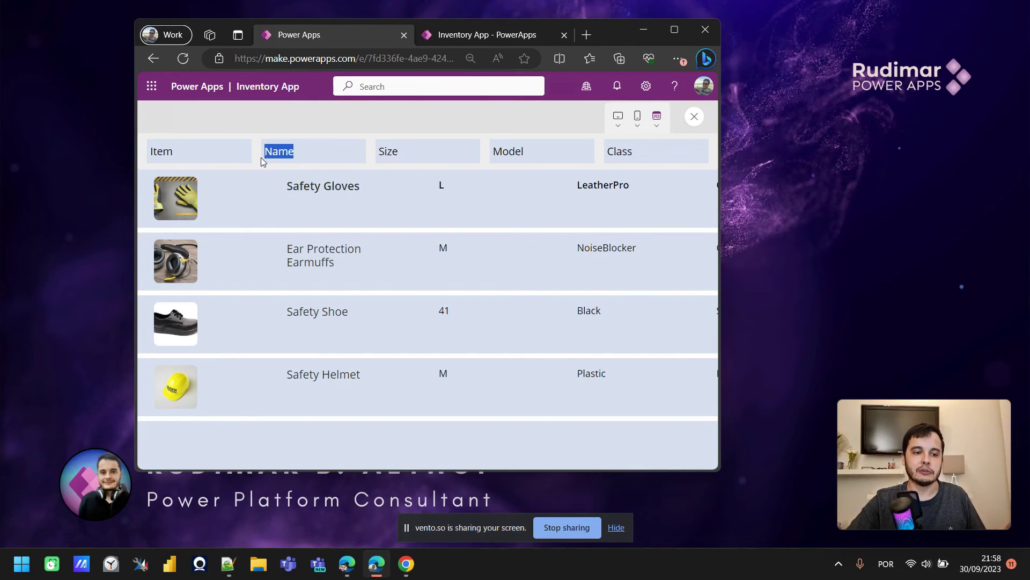
{"action": "double_click", "coordinate": [387, 152]}
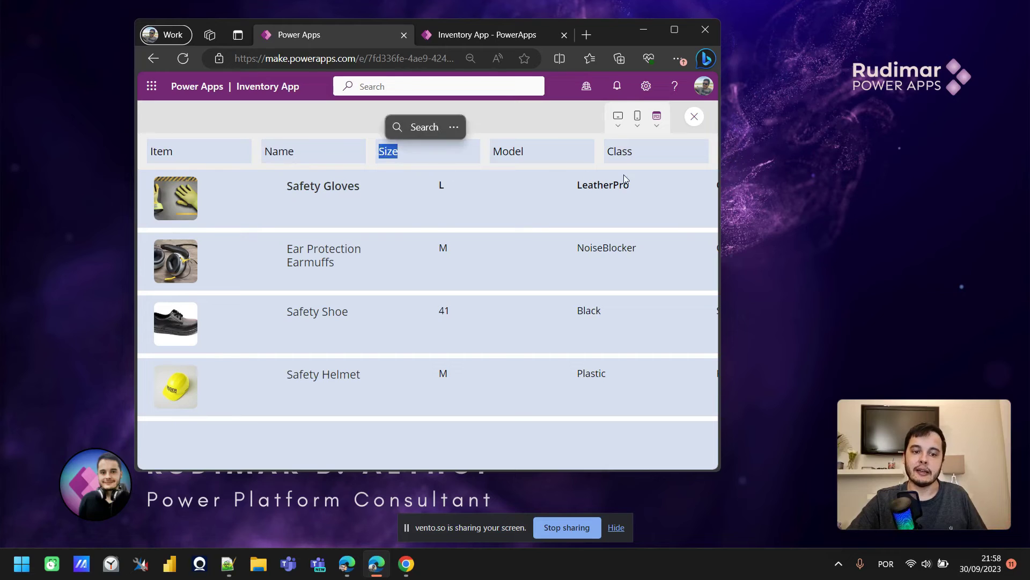
Widen and narrow the preview window to watch the columns resize, then maximize it
{"action": "left_click_drag", "start_coordinate": [722, 157], "coordinate": [824, 161]}
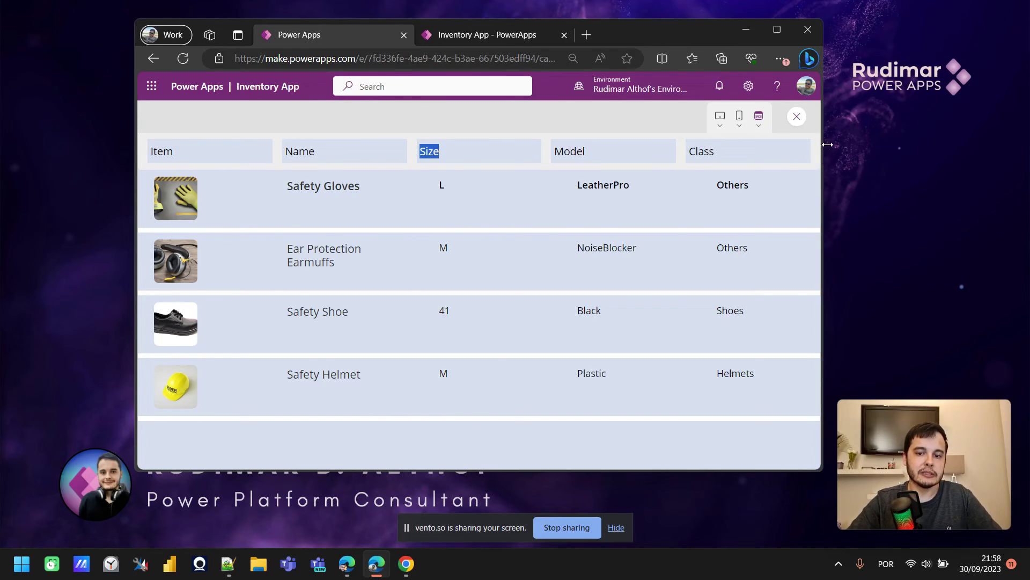
{"action": "left_click_drag", "start_coordinate": [822, 158], "coordinate": [678, 166]}
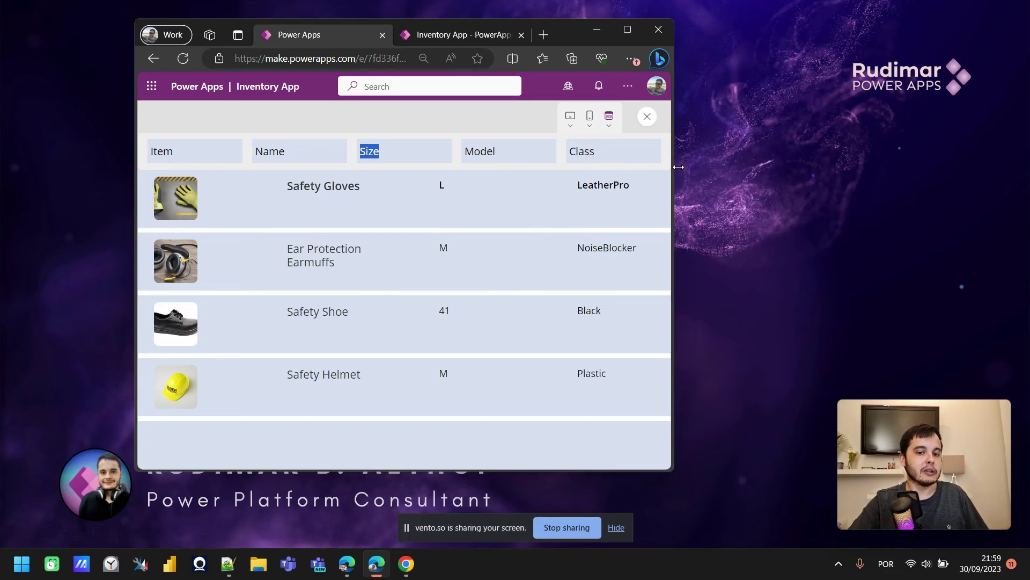
{"action": "left_click_drag", "start_coordinate": [679, 167], "coordinate": [547, 183]}
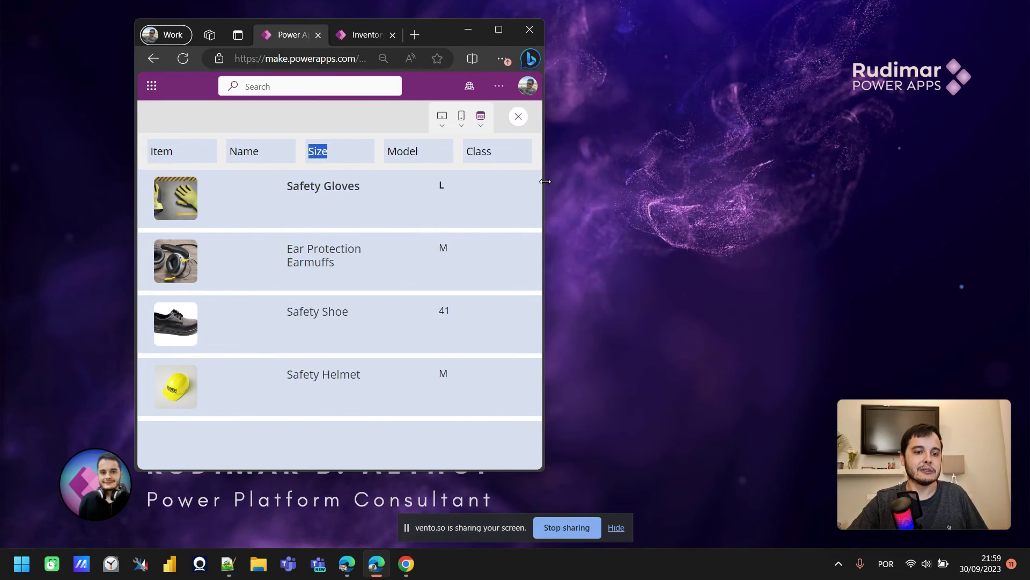
{"action": "left_click_drag", "start_coordinate": [546, 182], "coordinate": [518, 191]}
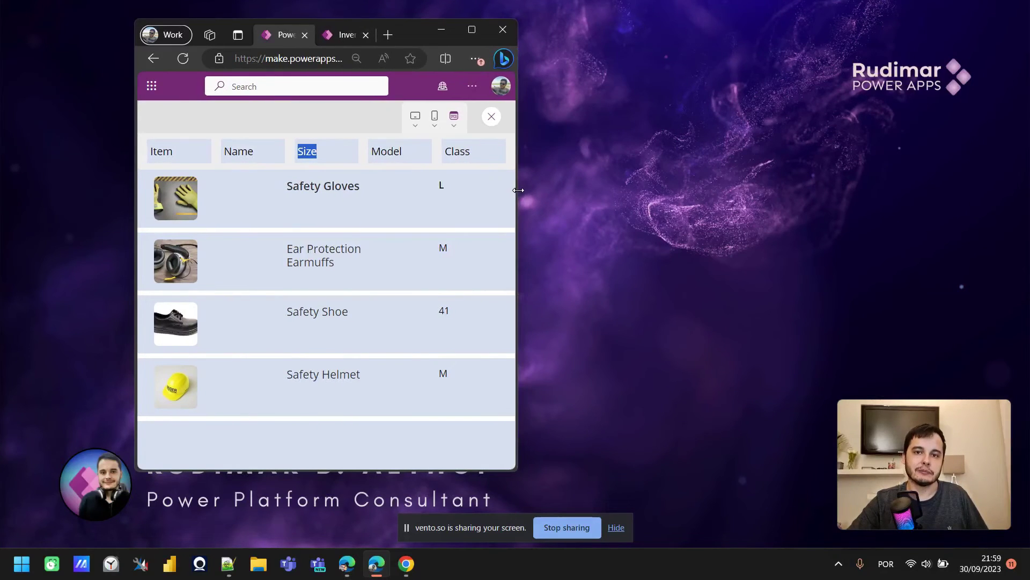
{"action": "key", "text": "super+Up"}
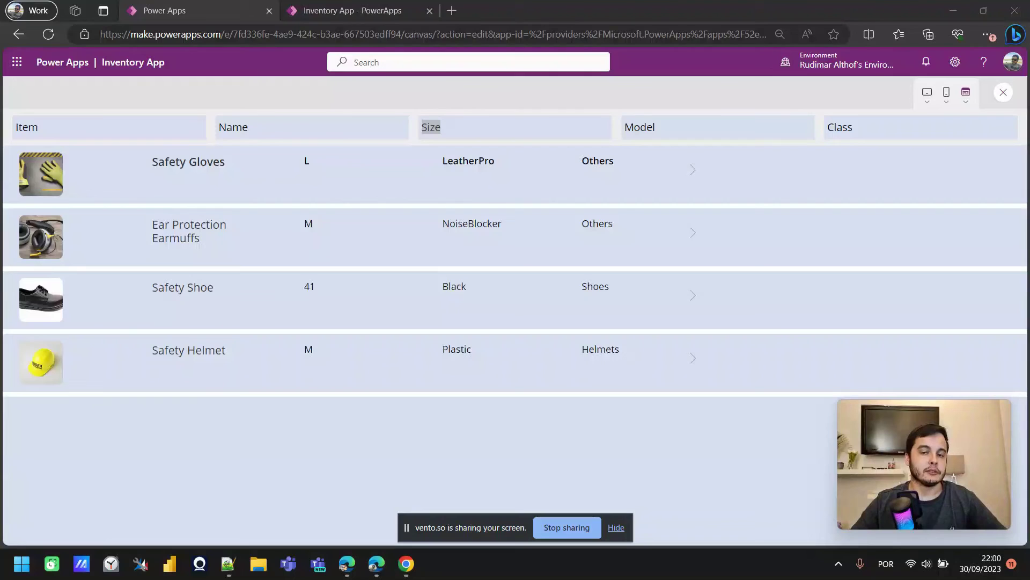